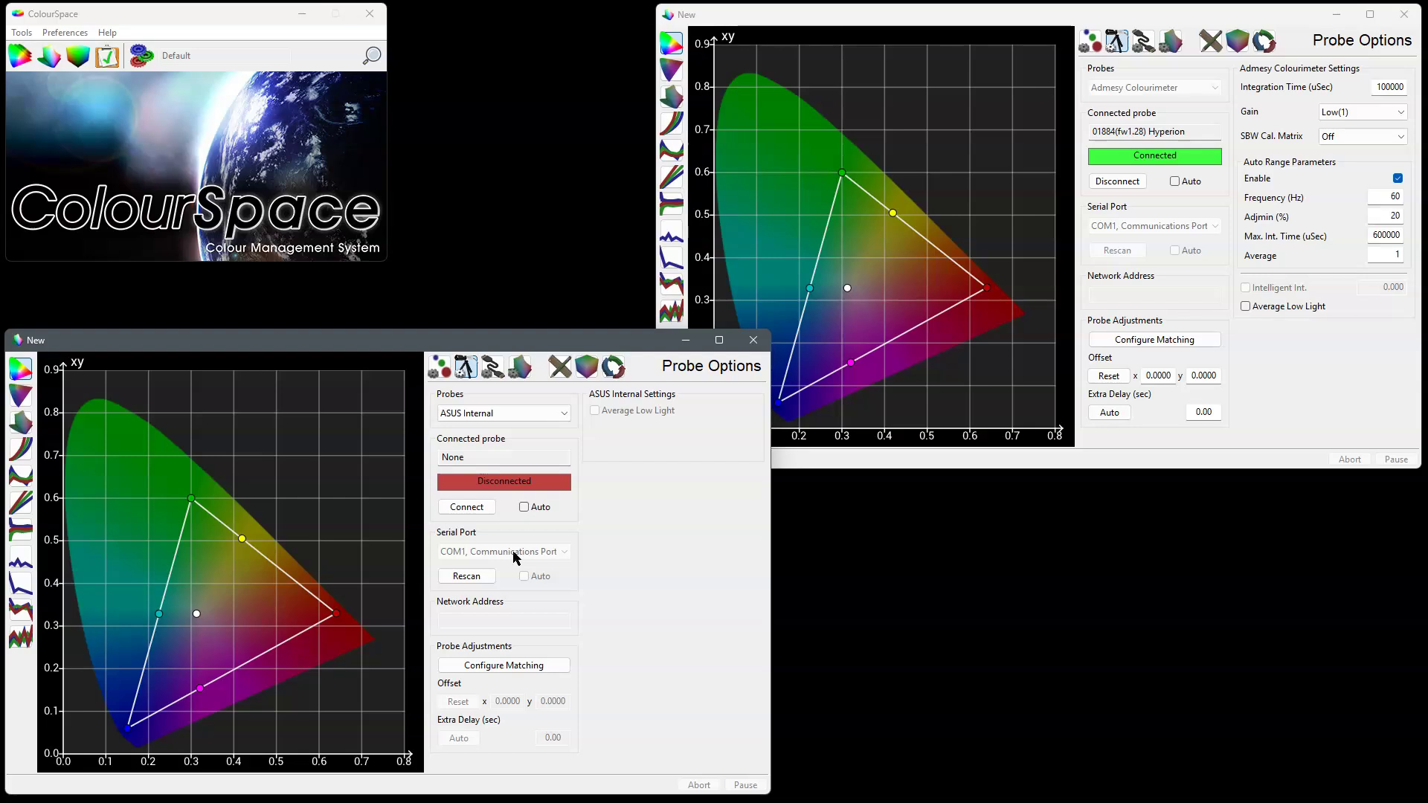
Connect the ASUS Internal probe, and connect a ColorChecker/Display/i1D3 probe in a new profiling window.
{"action": "left_click", "coordinate": [467, 506]}
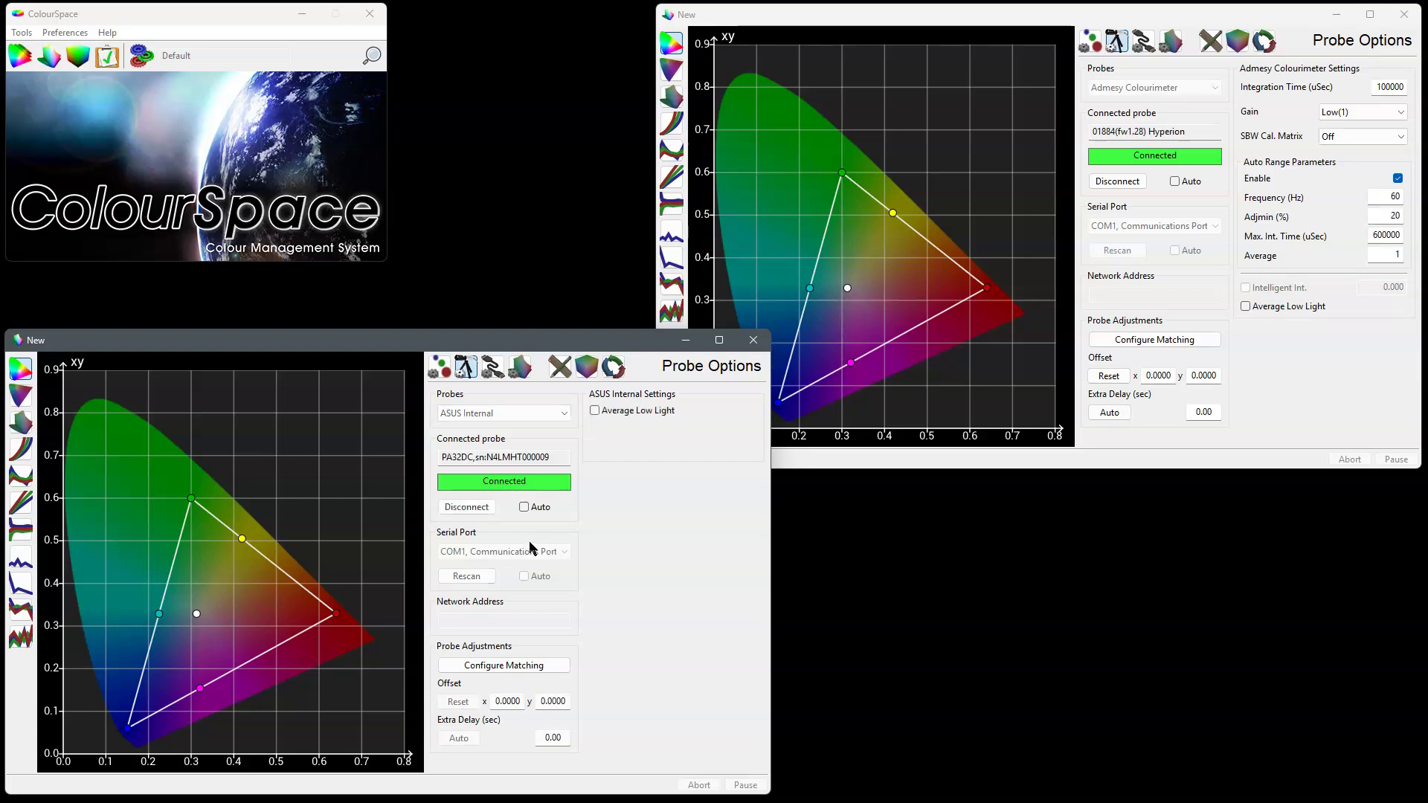
{"action": "left_click", "coordinate": [49, 55]}
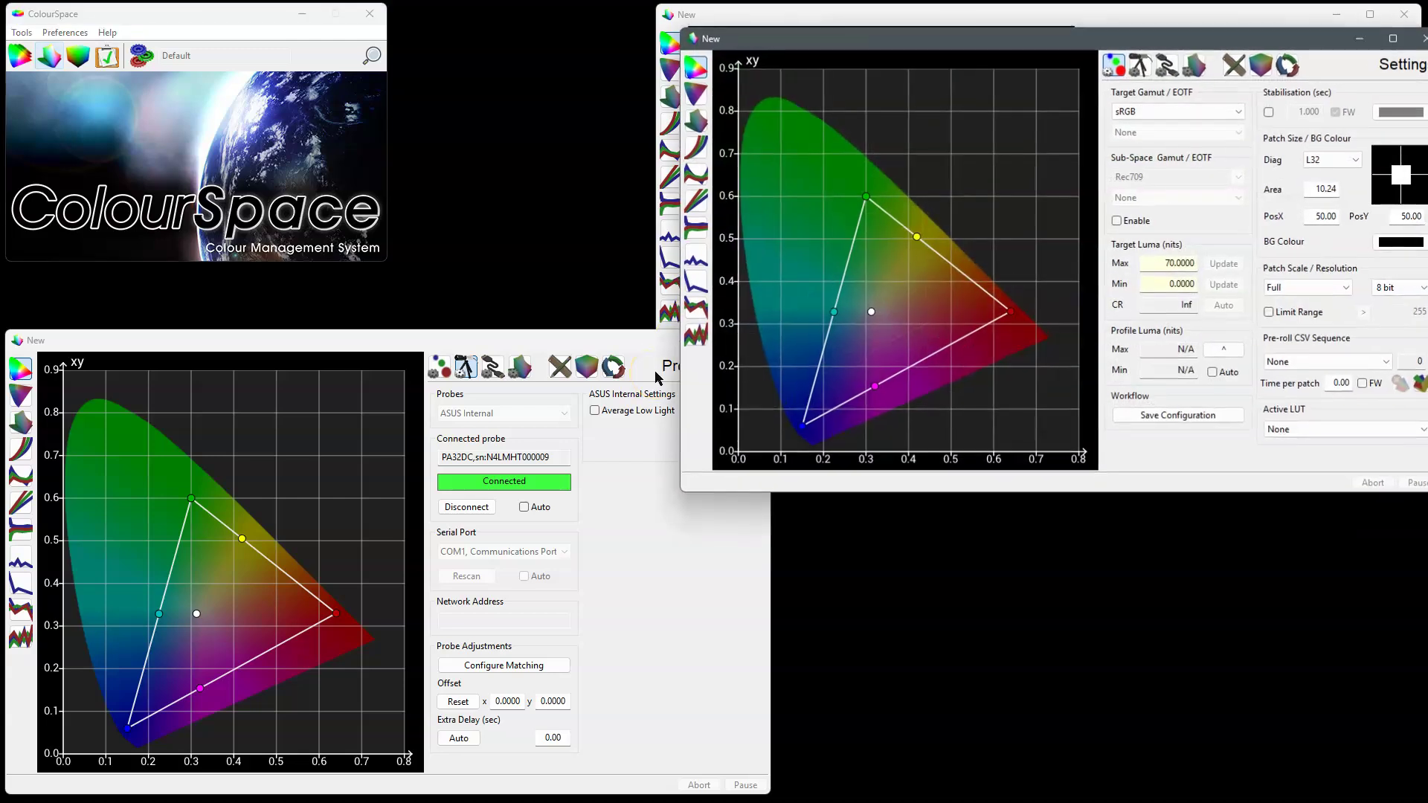
{"action": "left_click_drag", "start_coordinate": [967, 17], "coordinate": [570, 53]}
{"action": "left_click", "coordinate": [720, 76]}
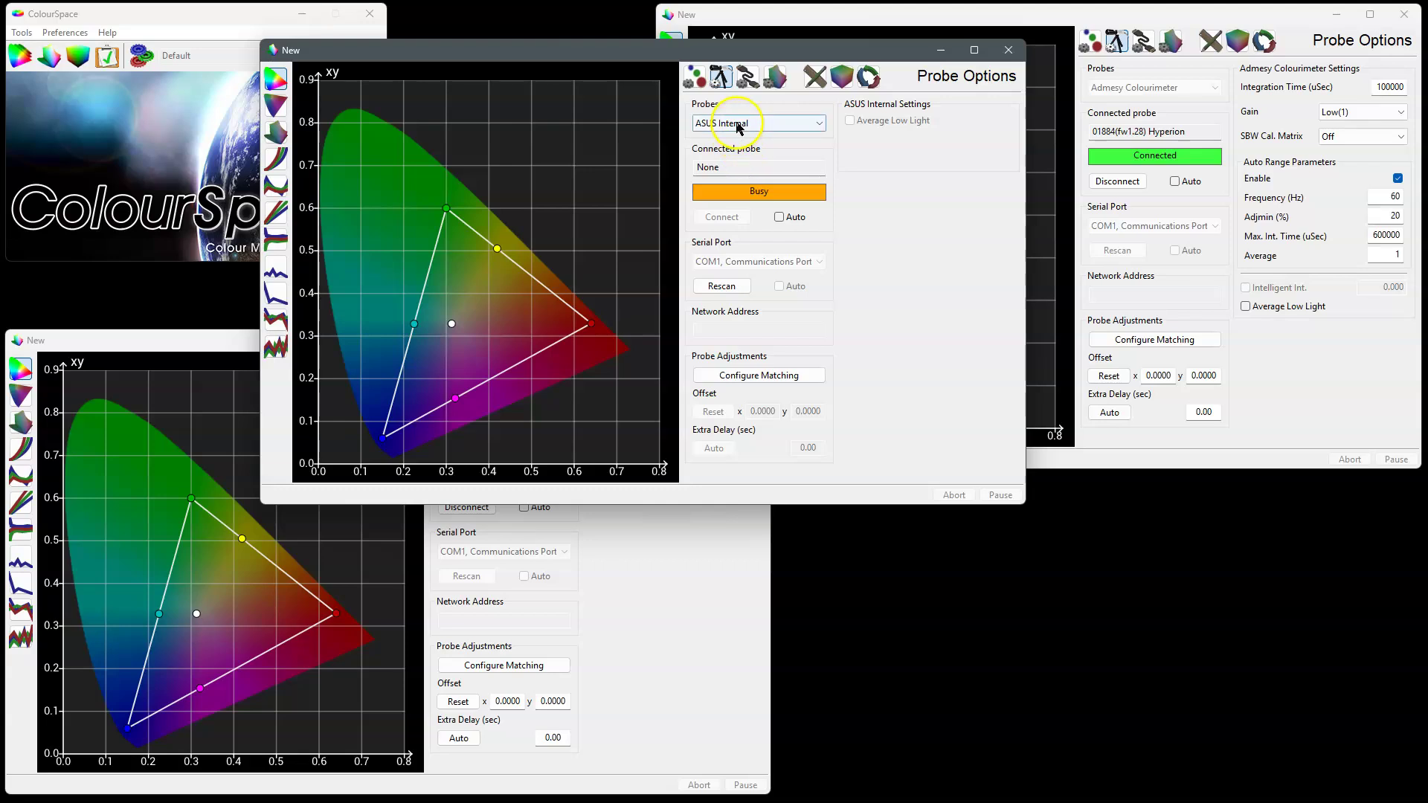
{"action": "left_click", "coordinate": [744, 123]}
{"action": "left_click", "coordinate": [747, 200]}
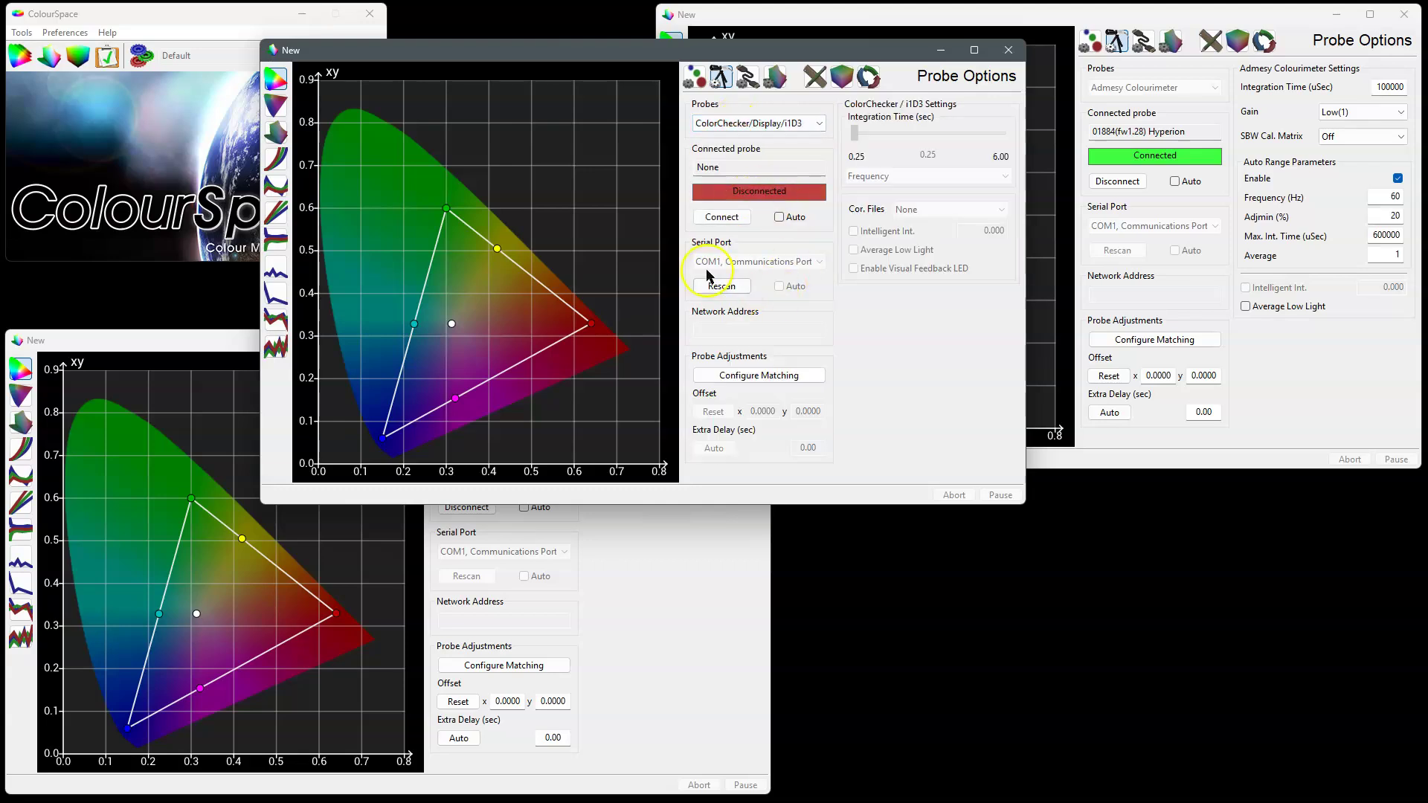
{"action": "left_click", "coordinate": [721, 217]}
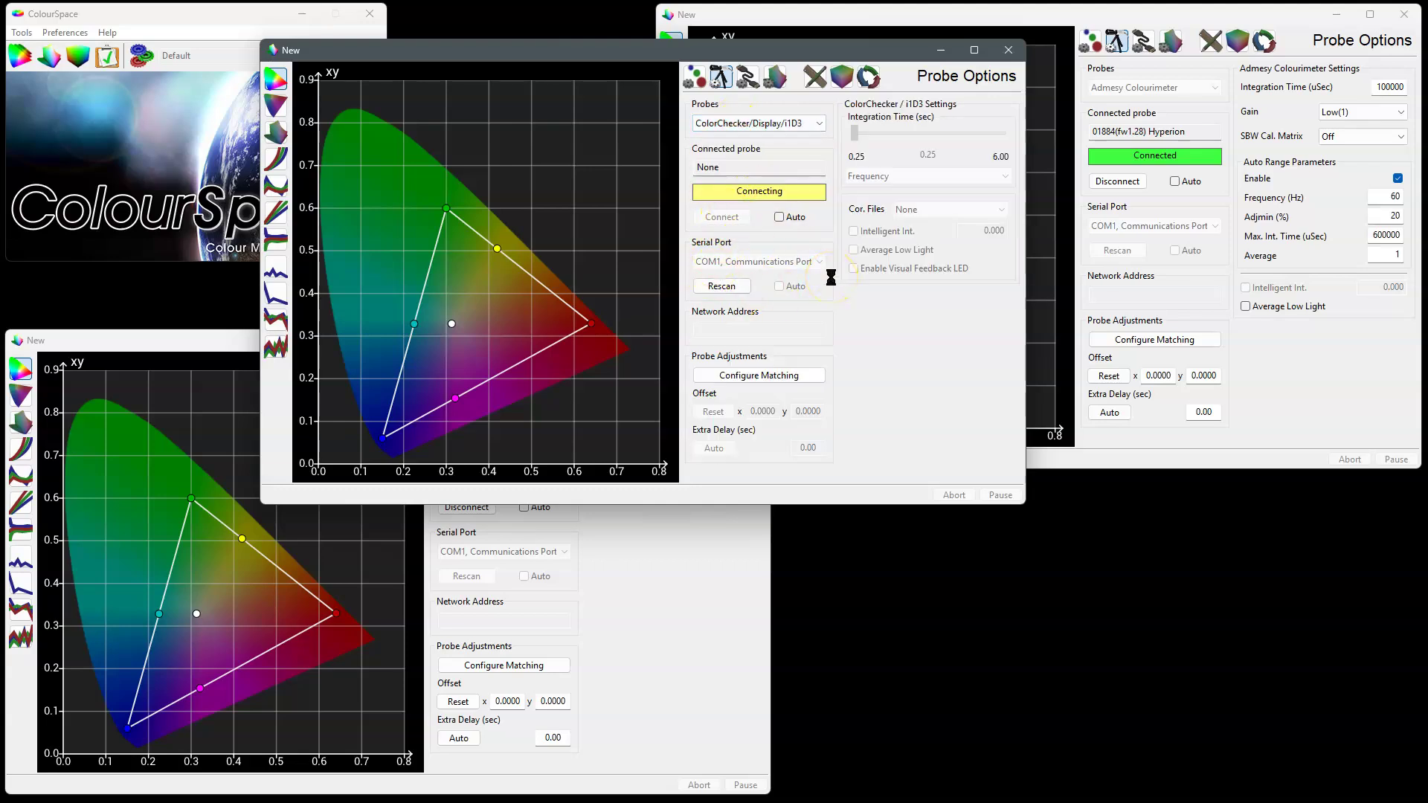
Try to switch the ColorChecker/Display/i1D3 probe's measurement mode to AIO.
{"action": "left_click", "coordinate": [893, 177]}
{"action": "left_click", "coordinate": [874, 214]}
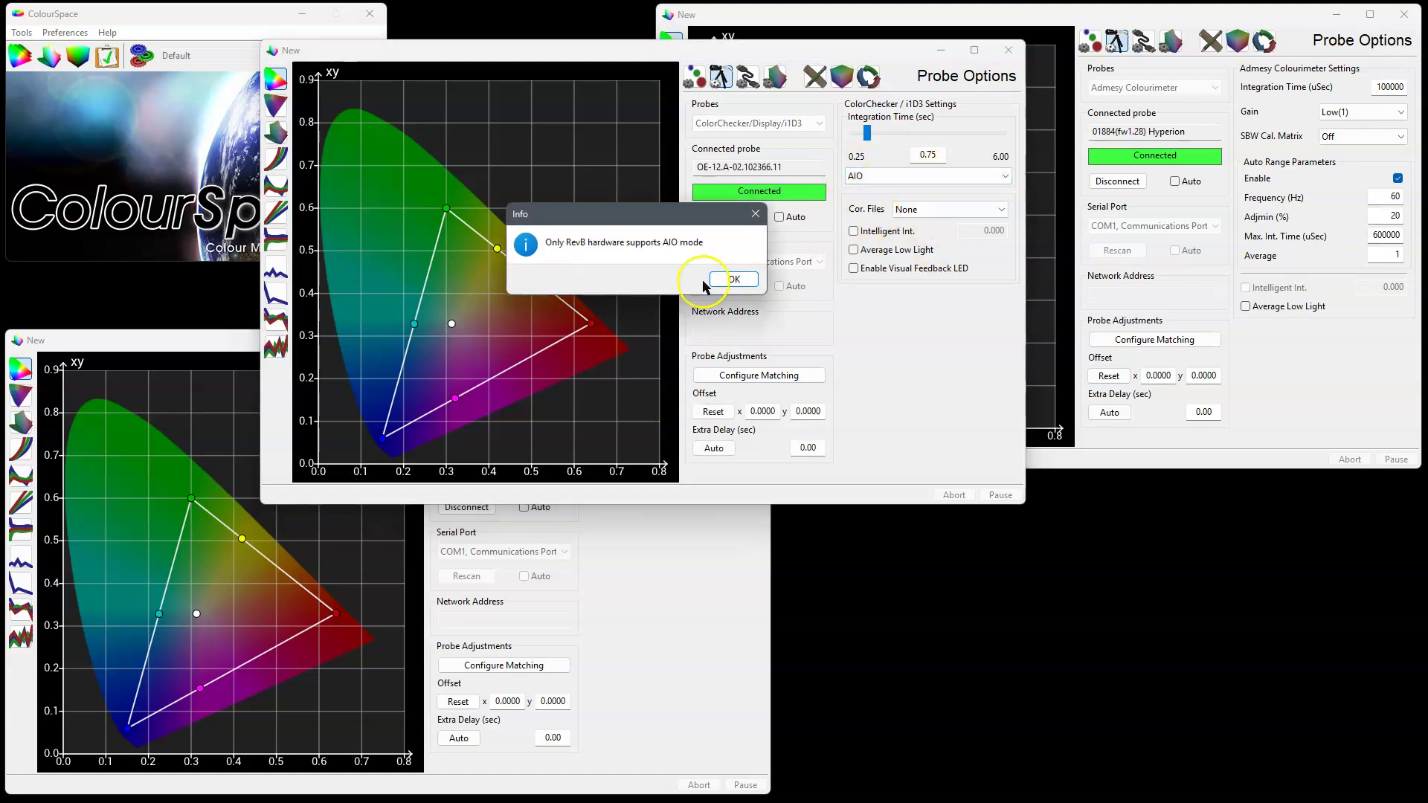
{"action": "left_click", "coordinate": [729, 279]}
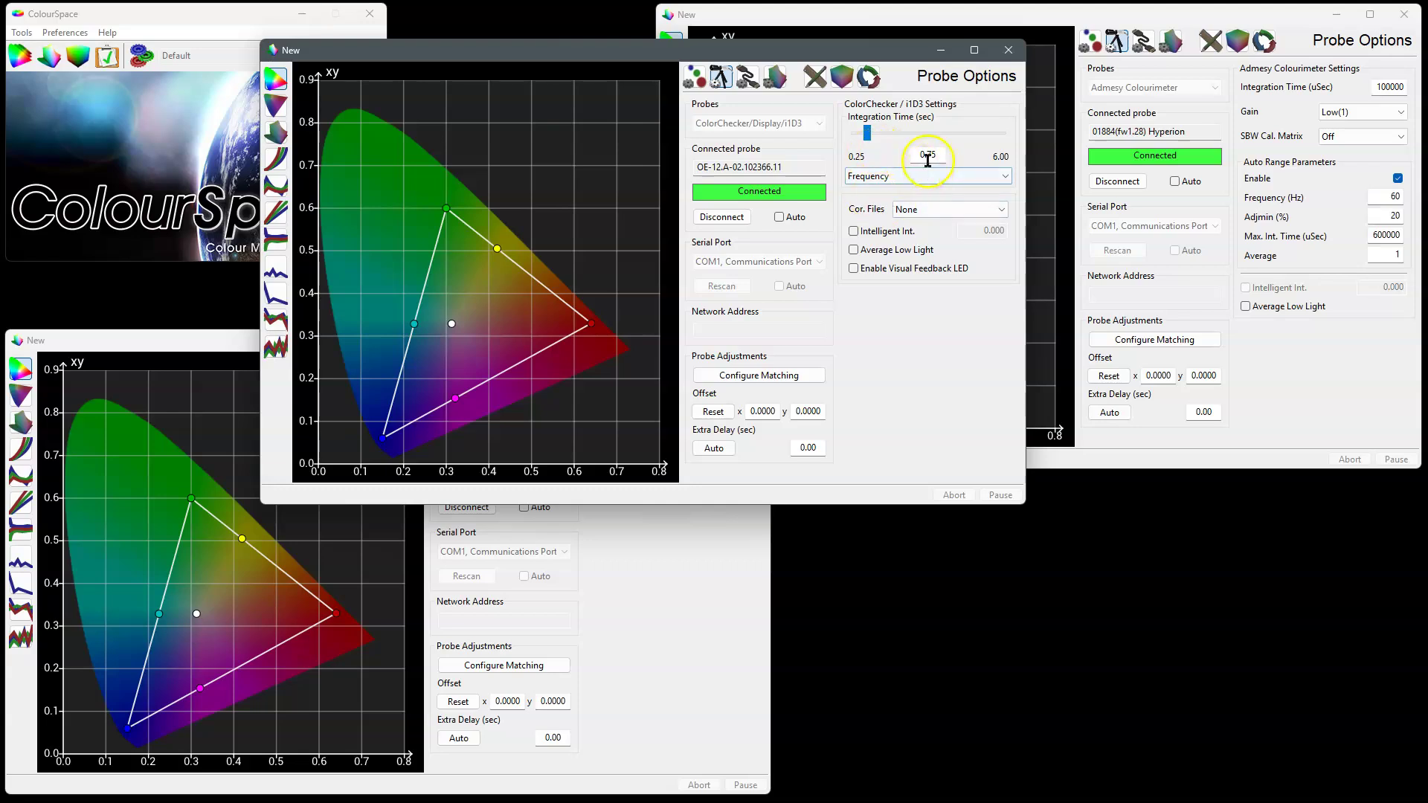
Display the patch window for the ASUS Internal profile and start its Cube Based characterisation with cube size 10.
{"action": "left_click_drag", "start_coordinate": [926, 46], "coordinate": [953, 127]}
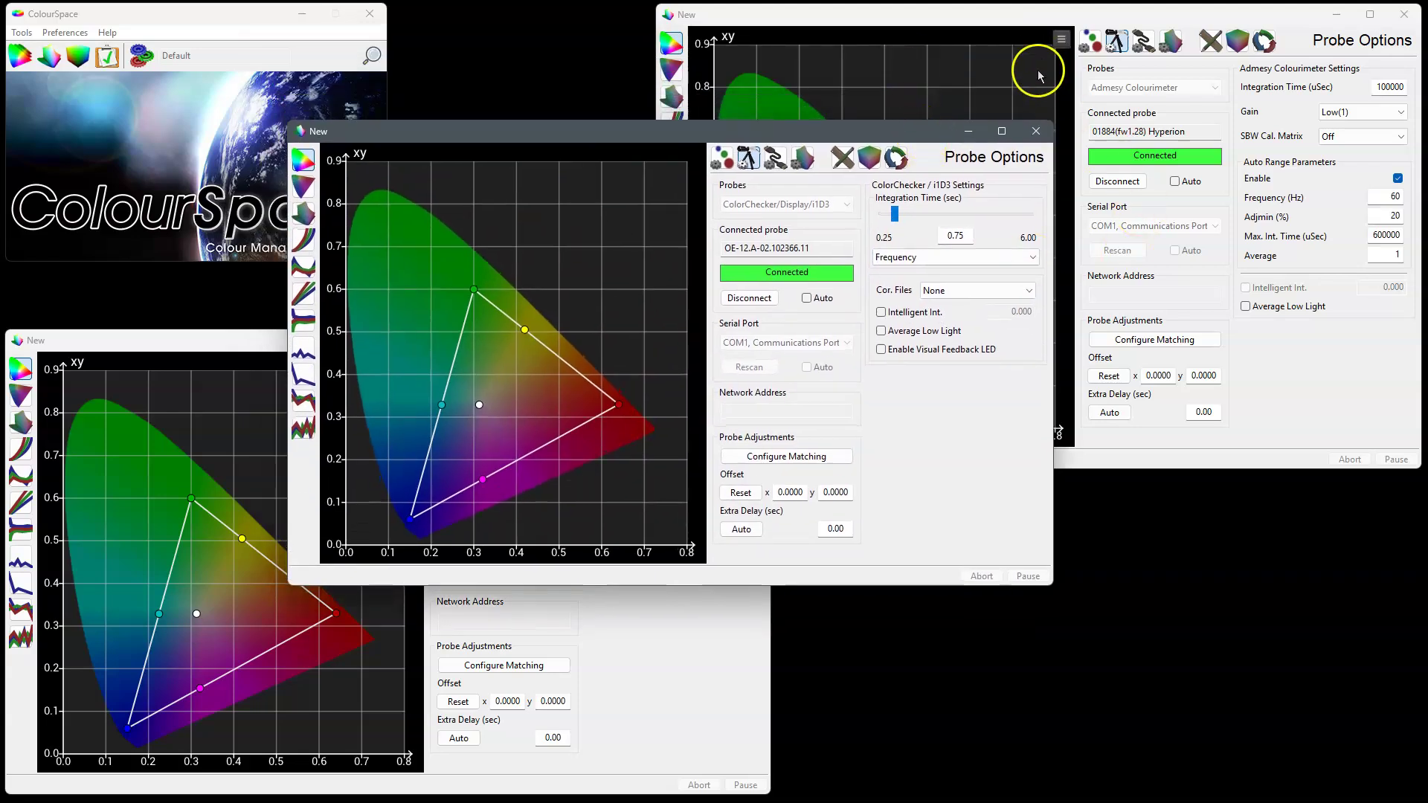
{"action": "left_click", "coordinate": [235, 342]}
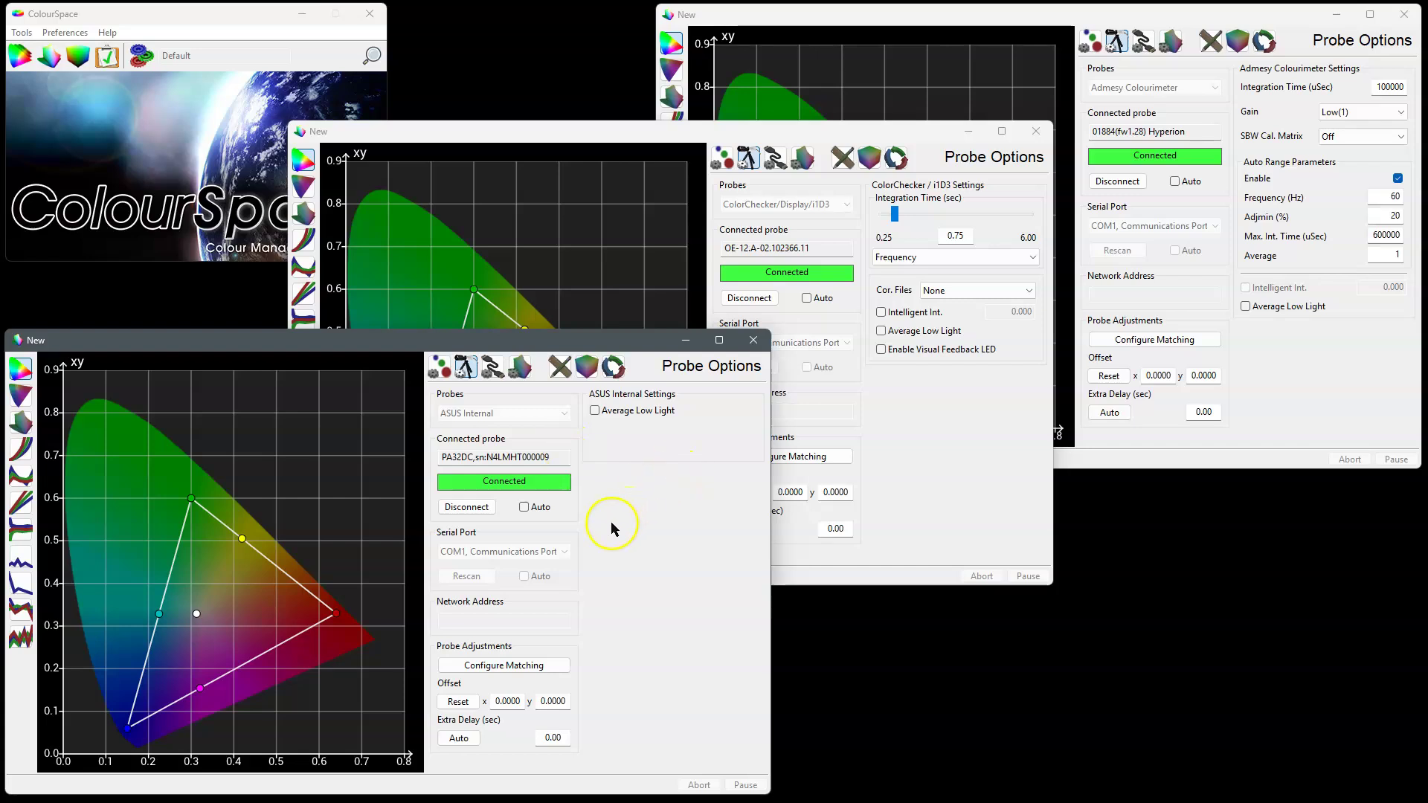
{"action": "left_click", "coordinate": [586, 366]}
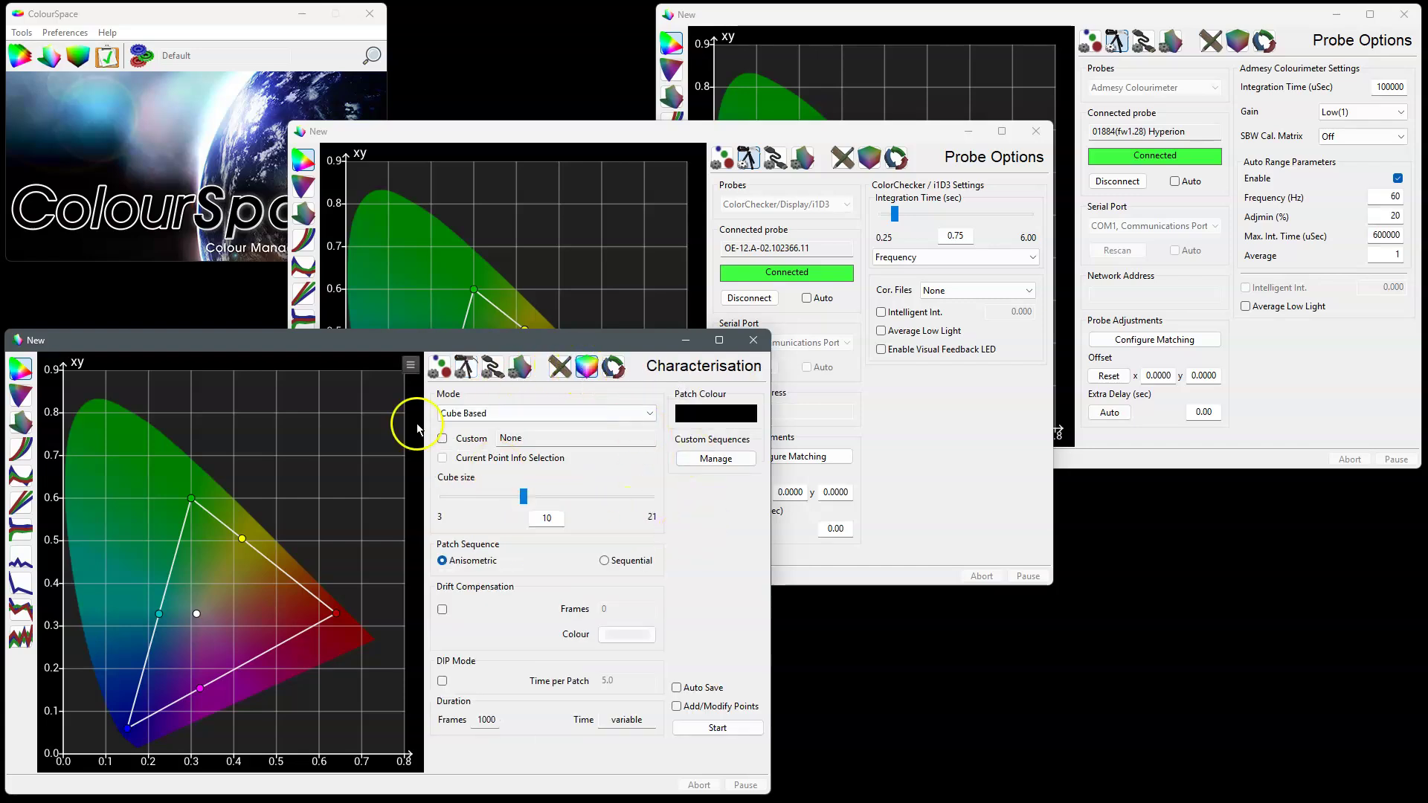
{"action": "left_click", "coordinate": [712, 422]}
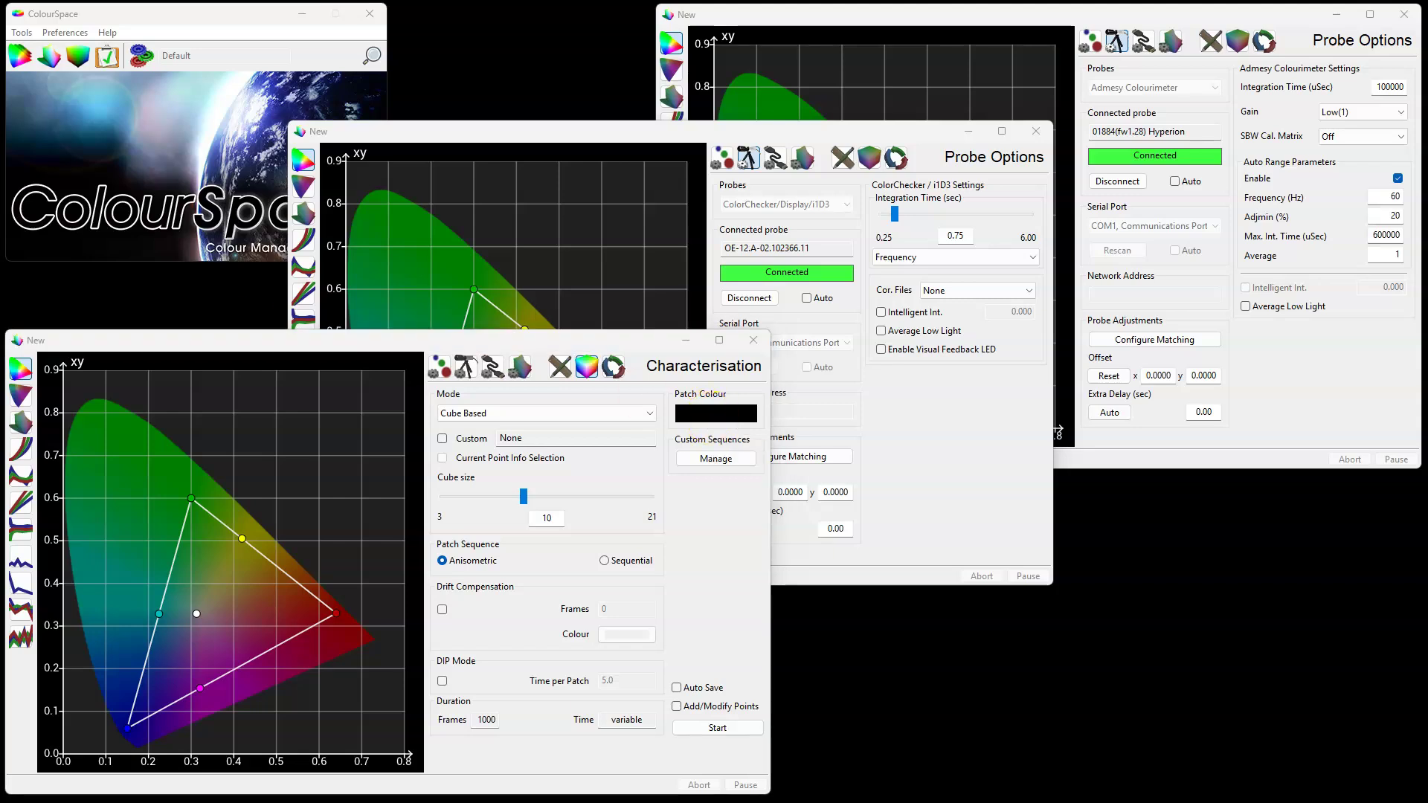
{"action": "left_click", "coordinate": [698, 728]}
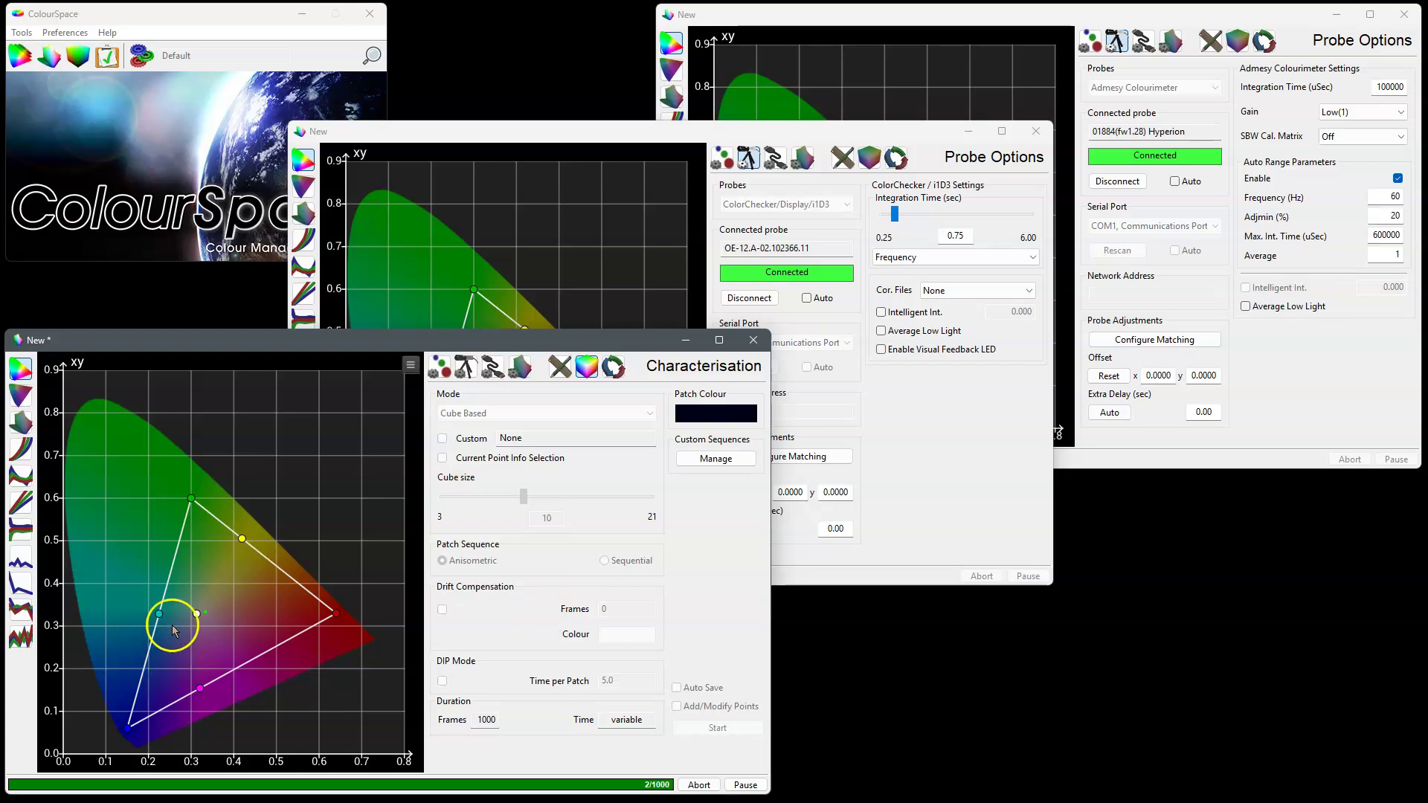
Start a Cube Based characterisation with cube size 10 in the ColorChecker/Display/i1D3 profiling window.
{"action": "left_click", "coordinate": [774, 156]}
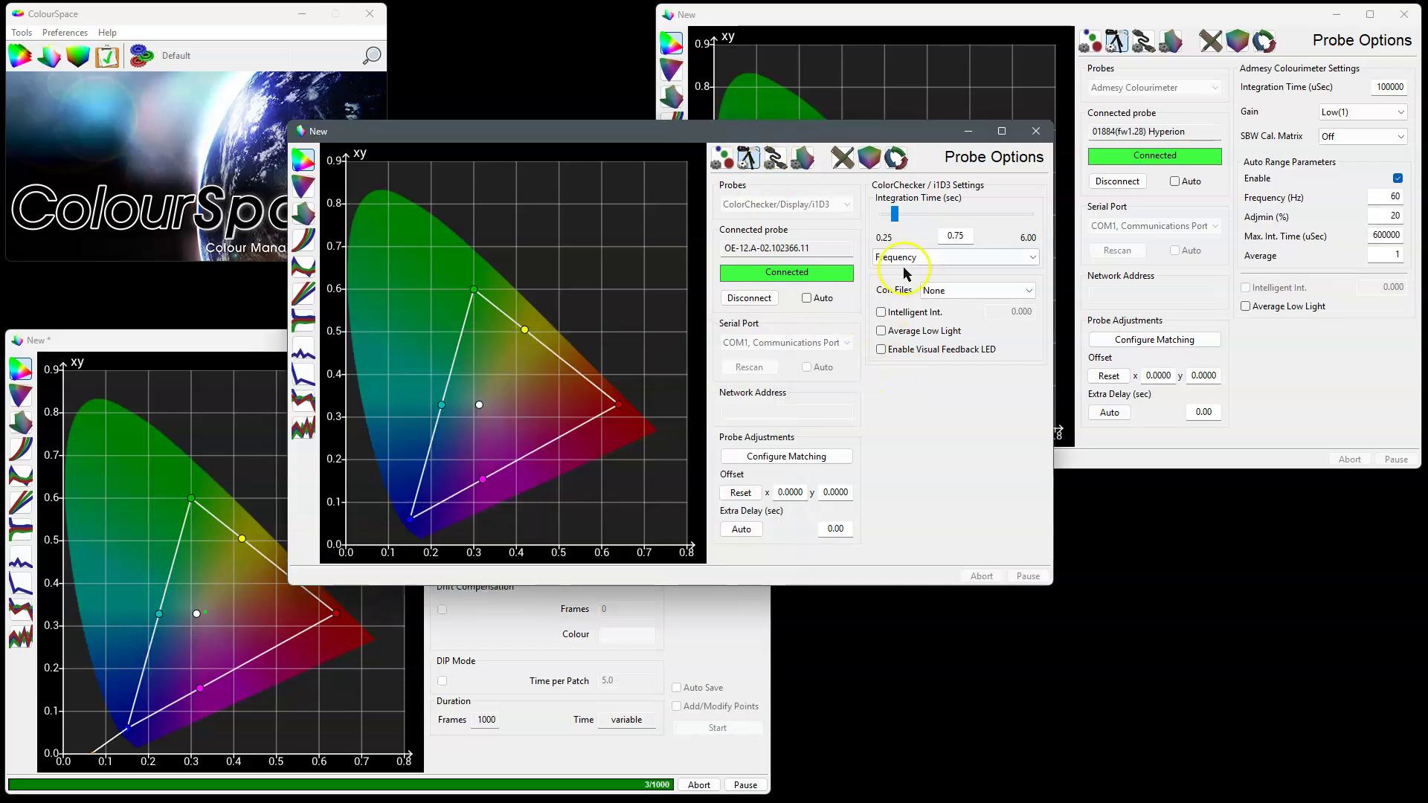
{"action": "left_click_drag", "start_coordinate": [826, 131], "coordinate": [777, 102]}
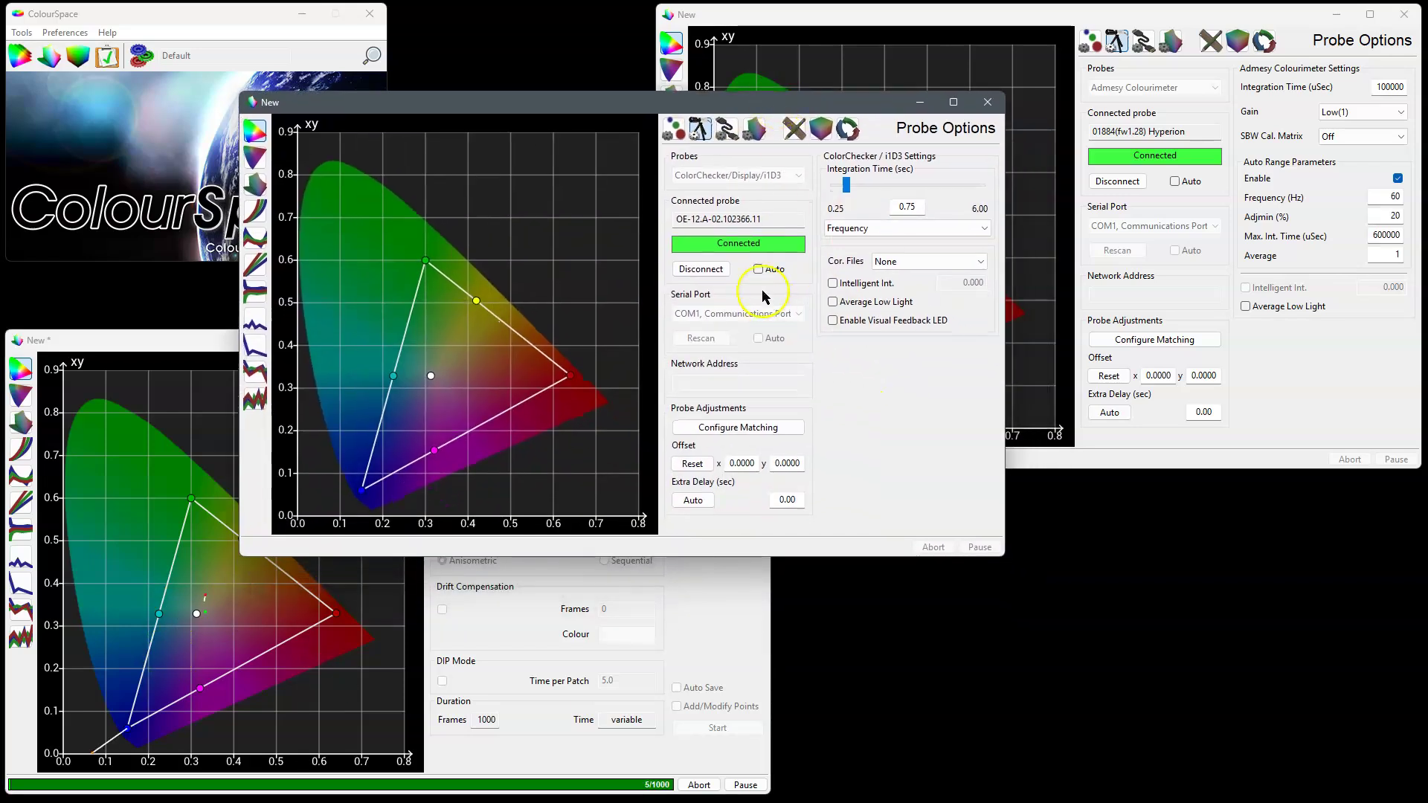
{"action": "left_click", "coordinate": [818, 134]}
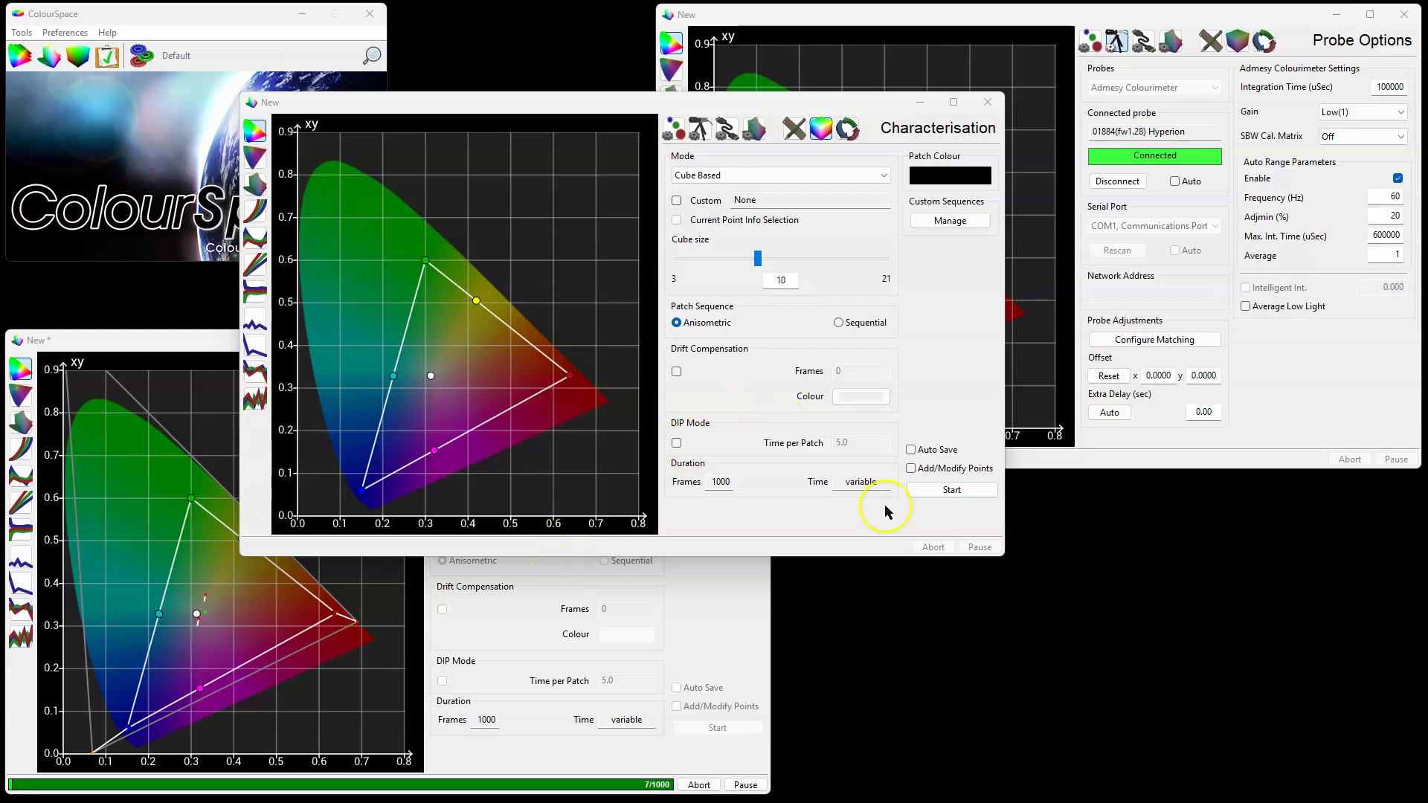
{"action": "left_click", "coordinate": [954, 491]}
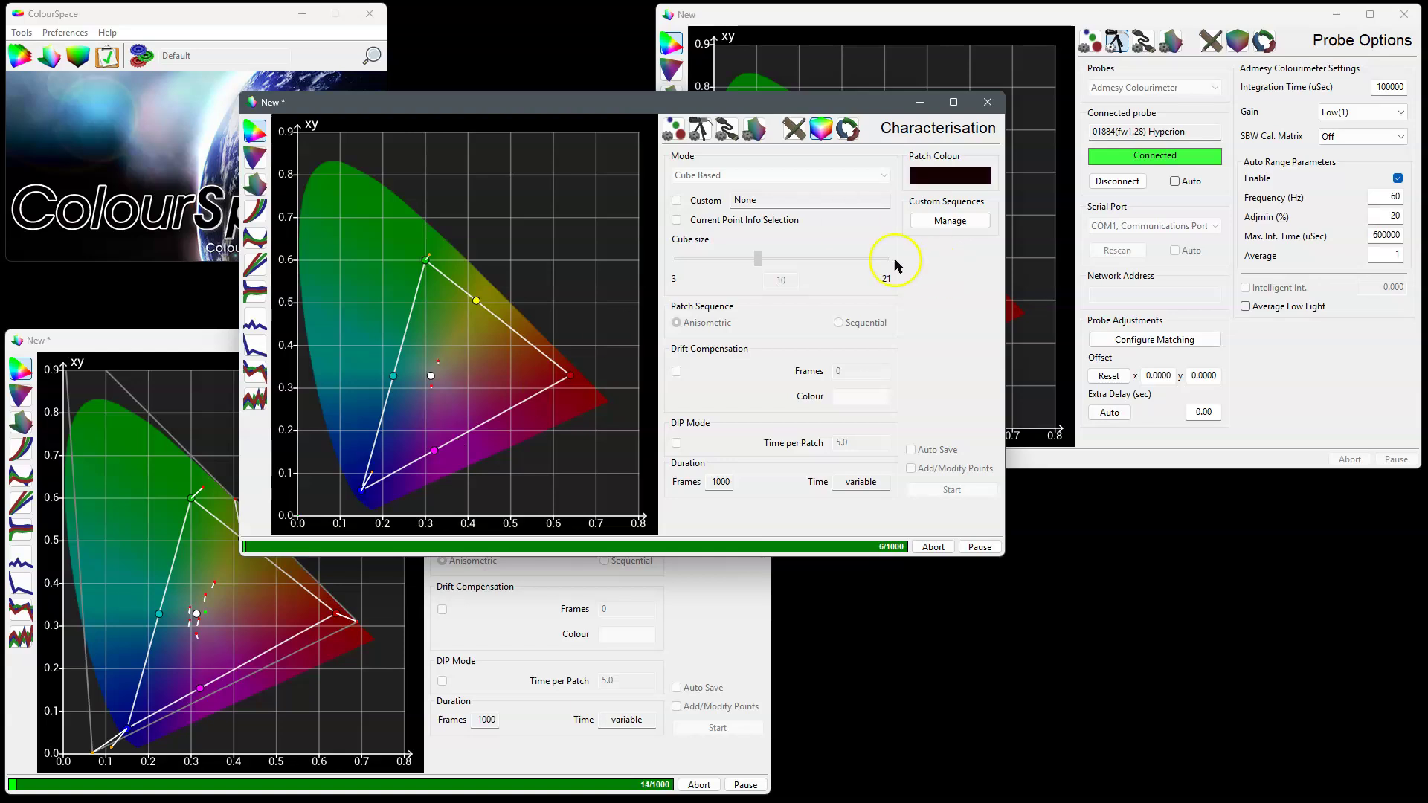
Examine the ASUS Internal probe's status and xy chart during measurement, and compare with the i1D3 window.
{"action": "left_click", "coordinate": [191, 339]}
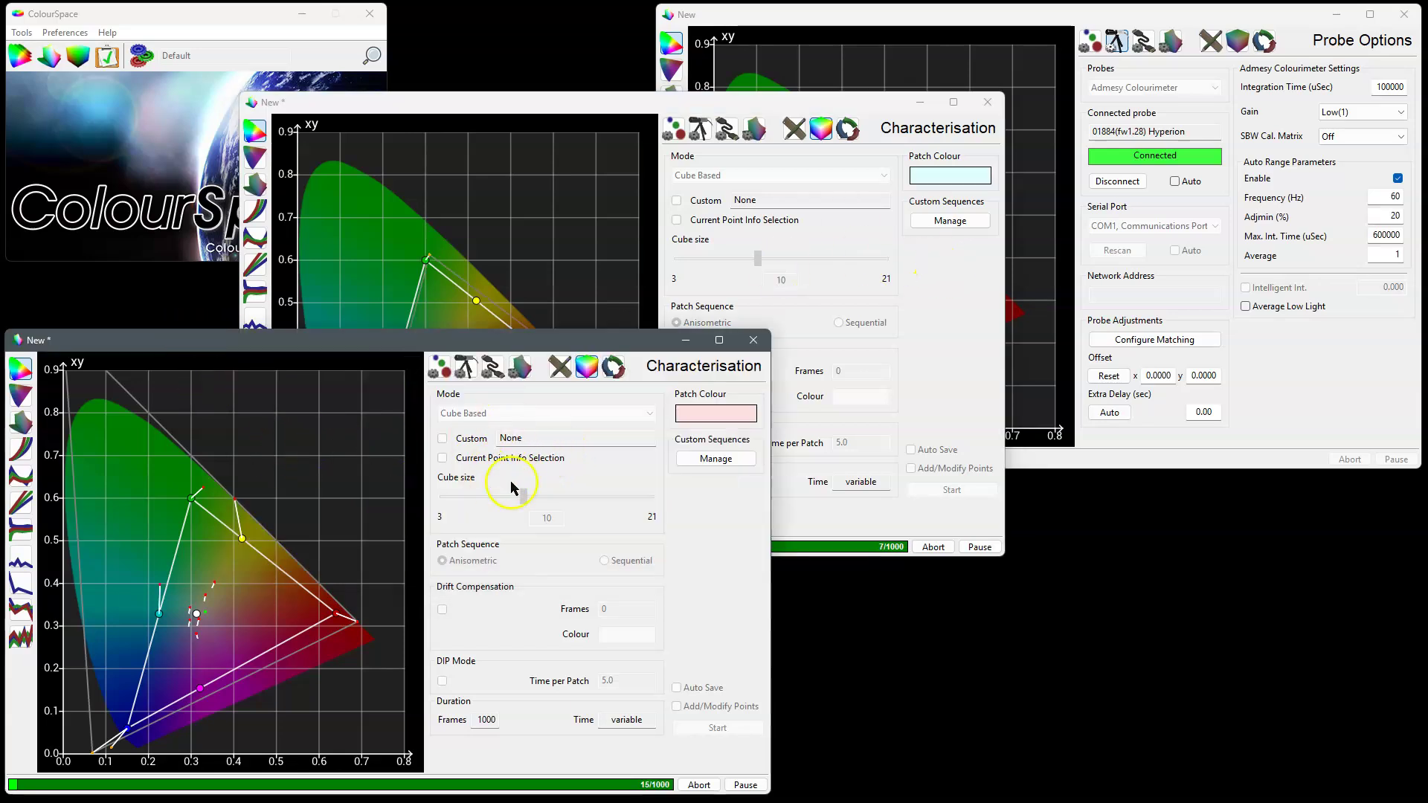
{"action": "left_click", "coordinate": [465, 366]}
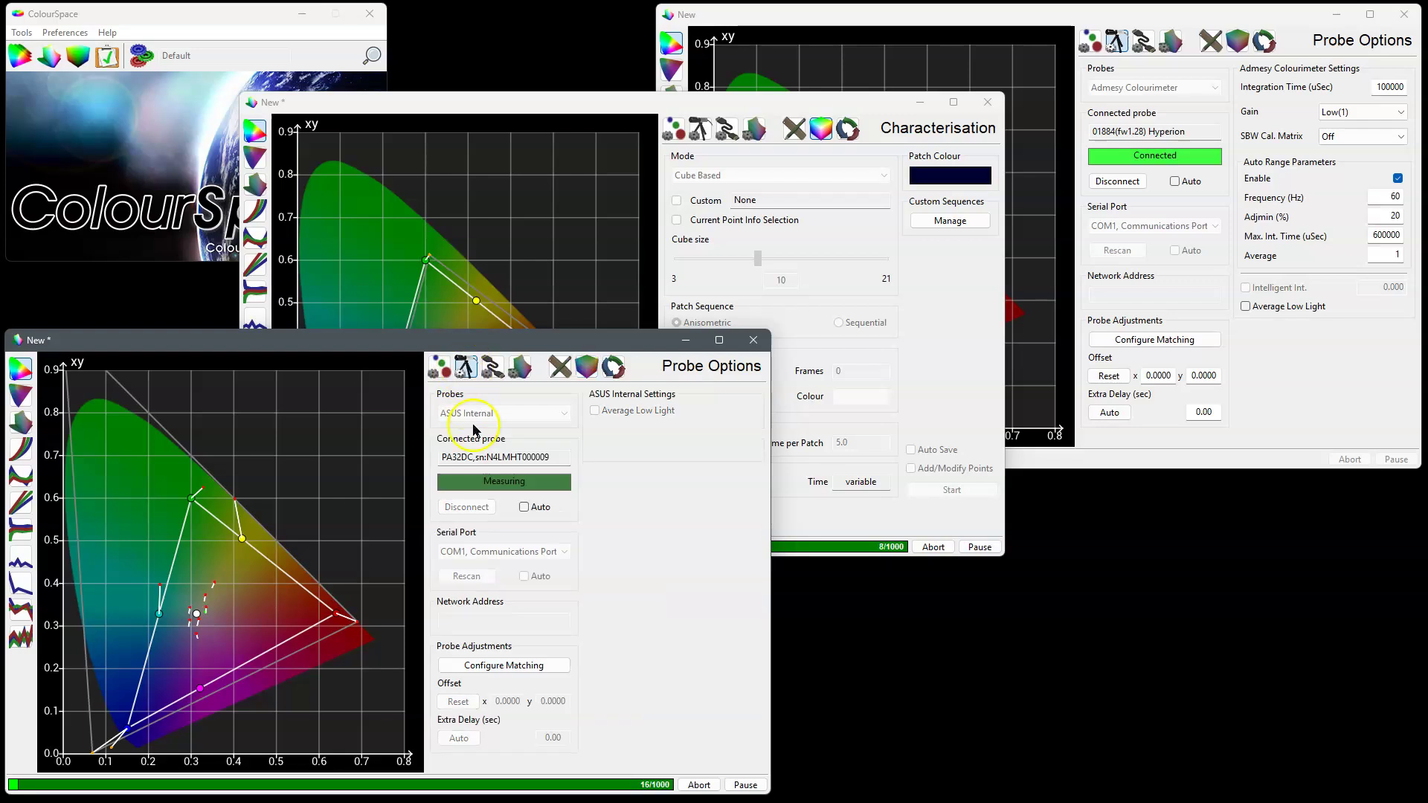
{"action": "left_click", "coordinate": [586, 372]}
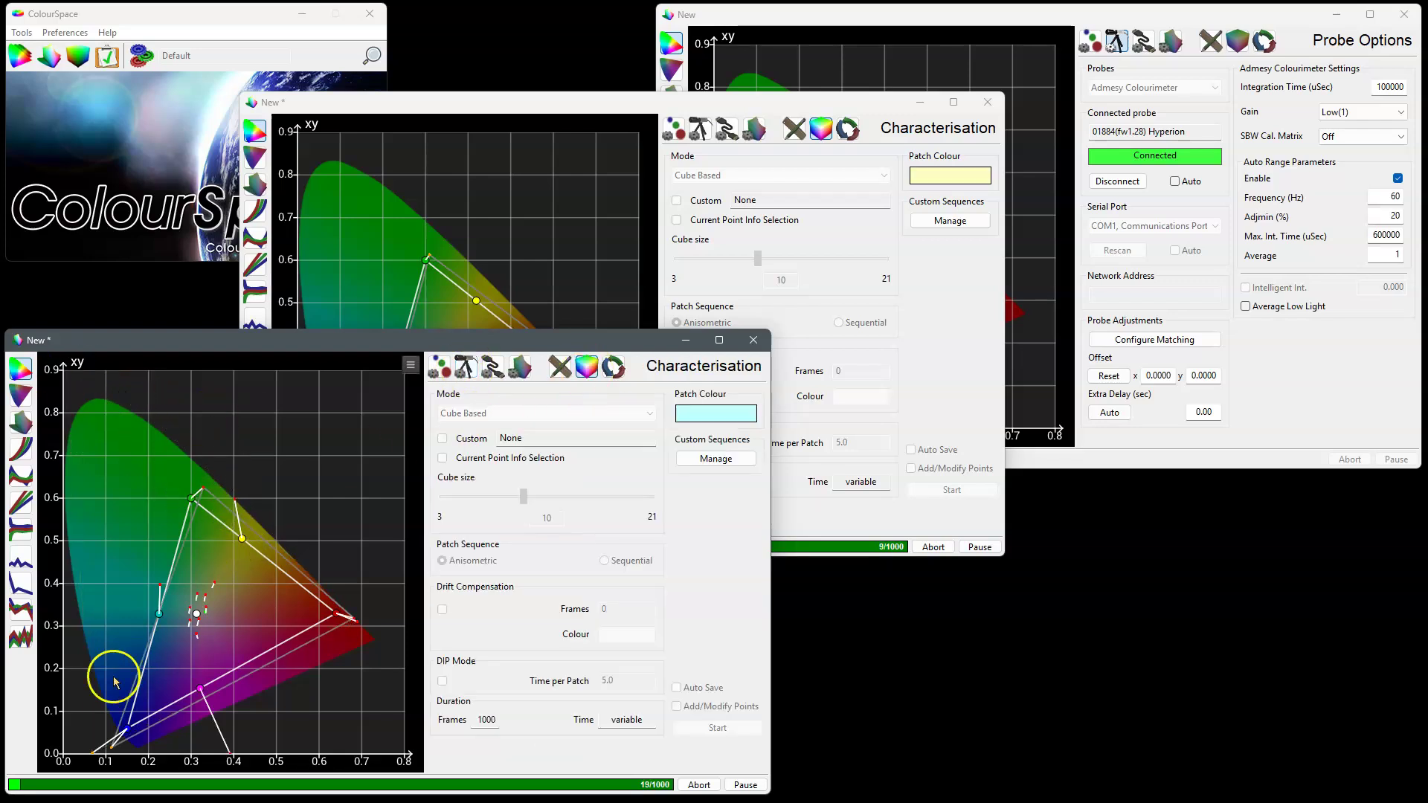
{"action": "scroll", "coordinate": [193, 446], "scroll_direction": "down", "scroll_amount": 3}
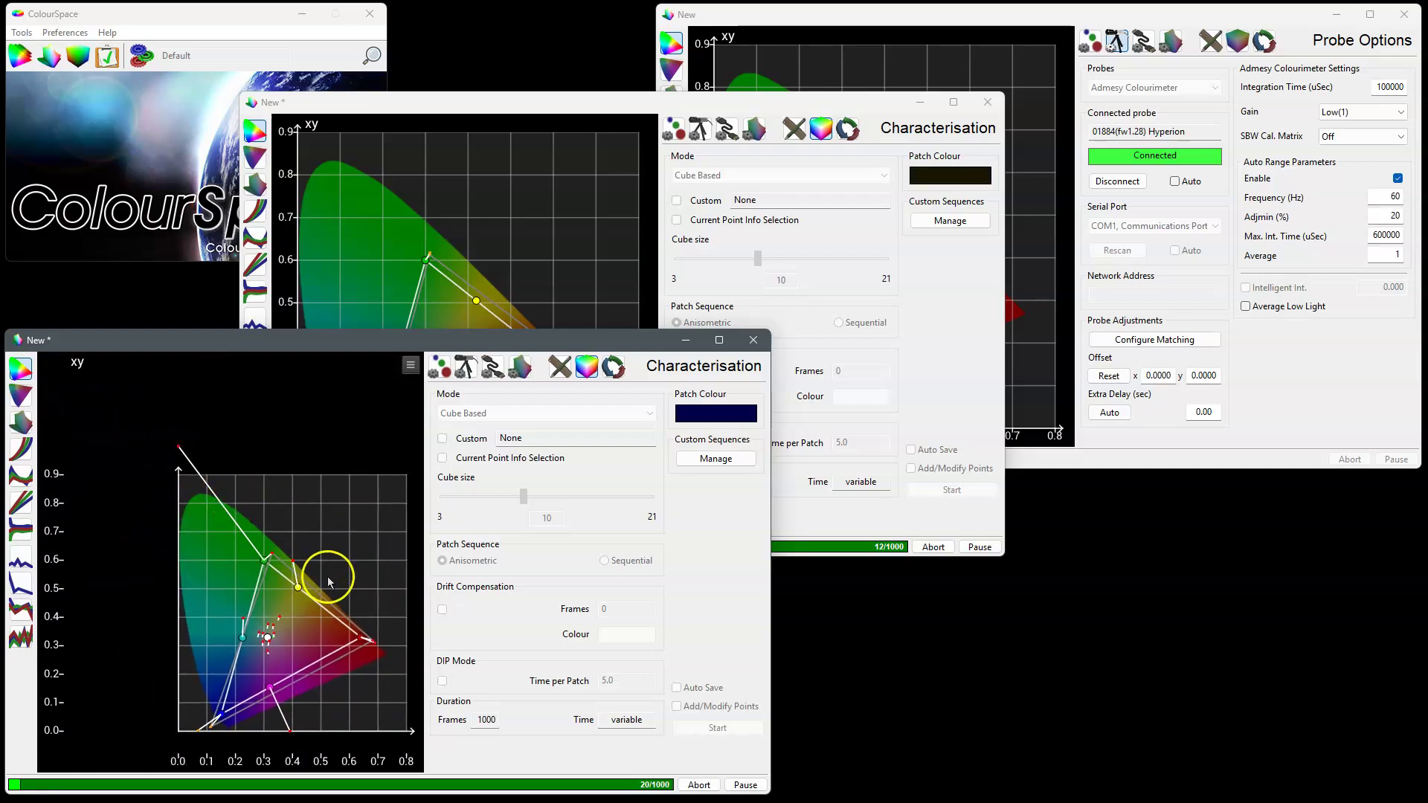
{"action": "scroll", "coordinate": [284, 533], "scroll_direction": "up", "scroll_amount": 3}
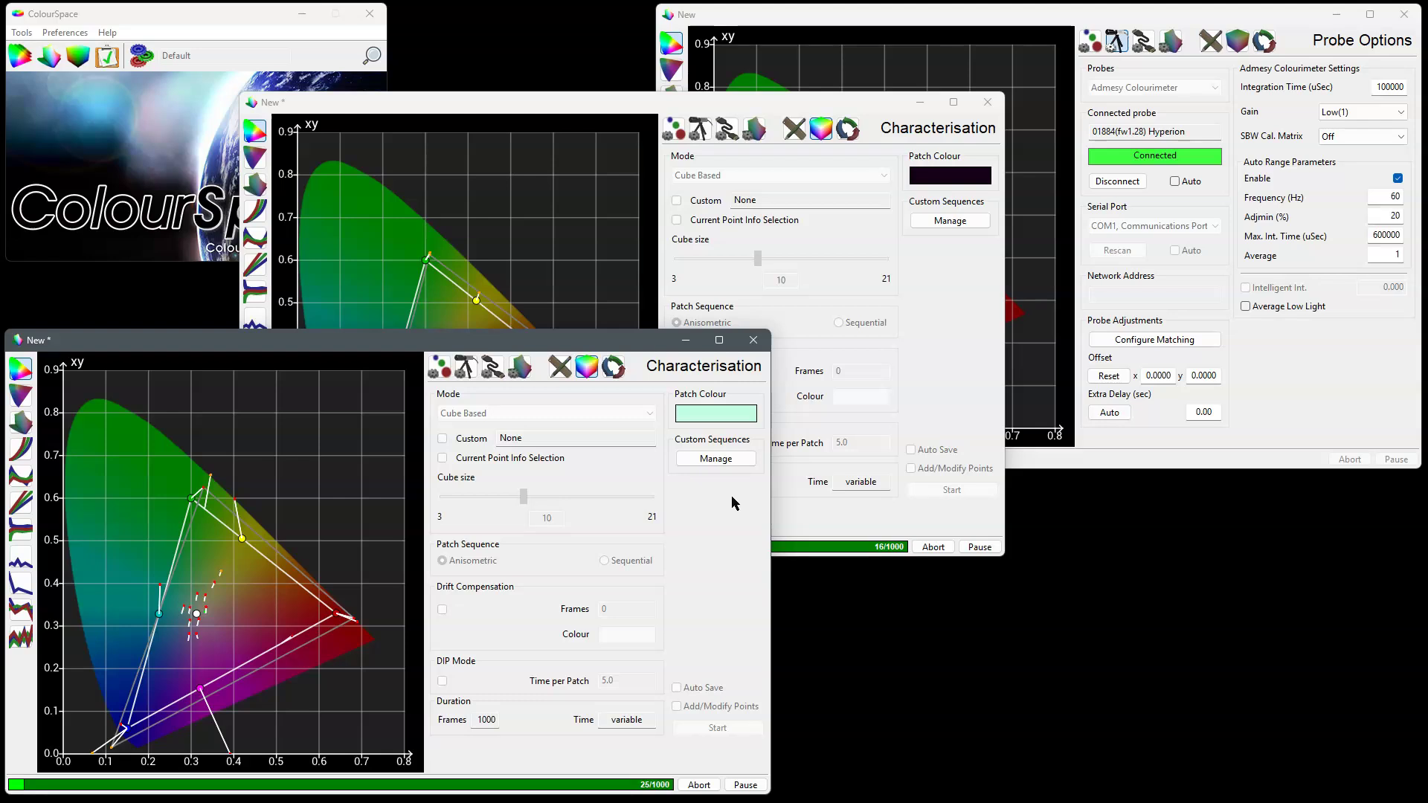
{"action": "left_click", "coordinate": [653, 480]}
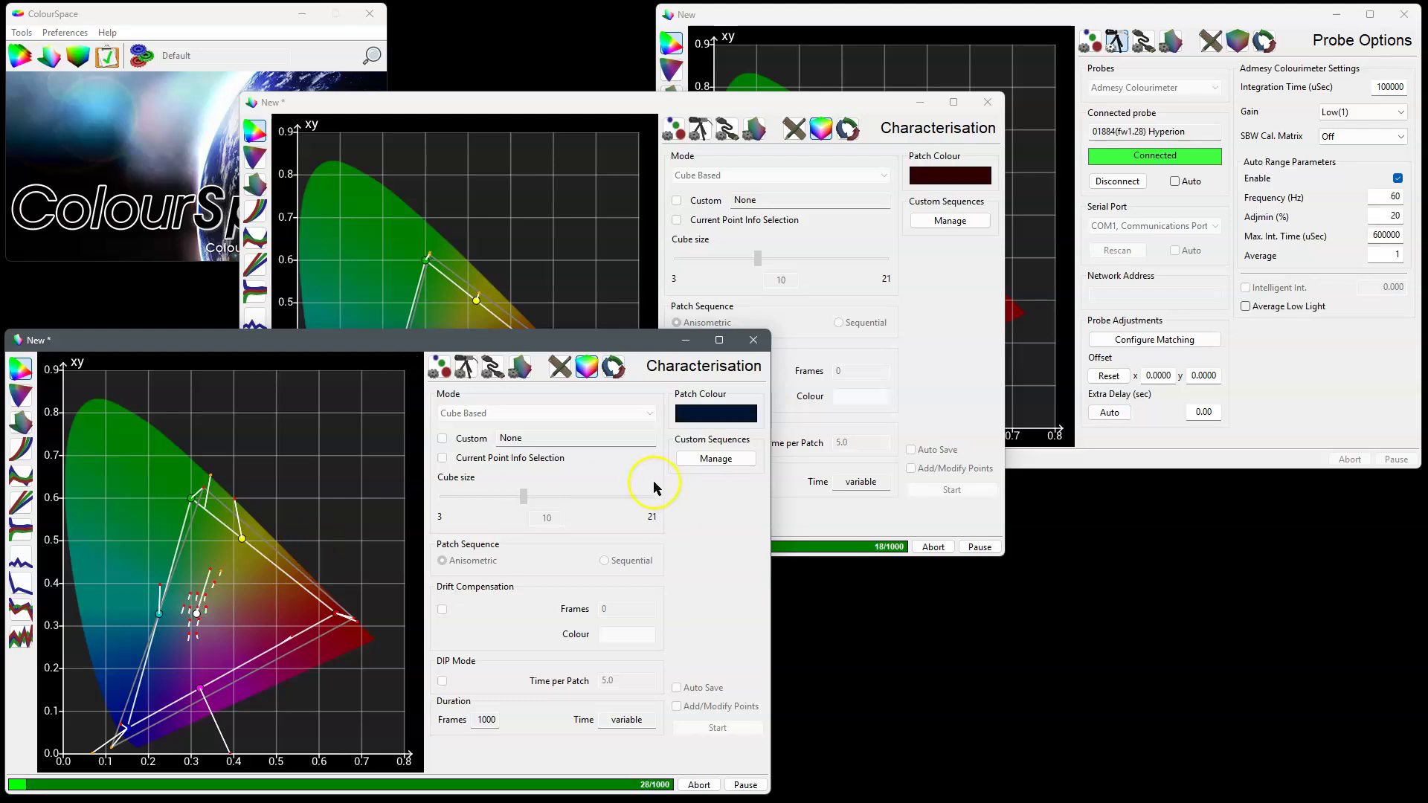
{"action": "left_click", "coordinate": [811, 333]}
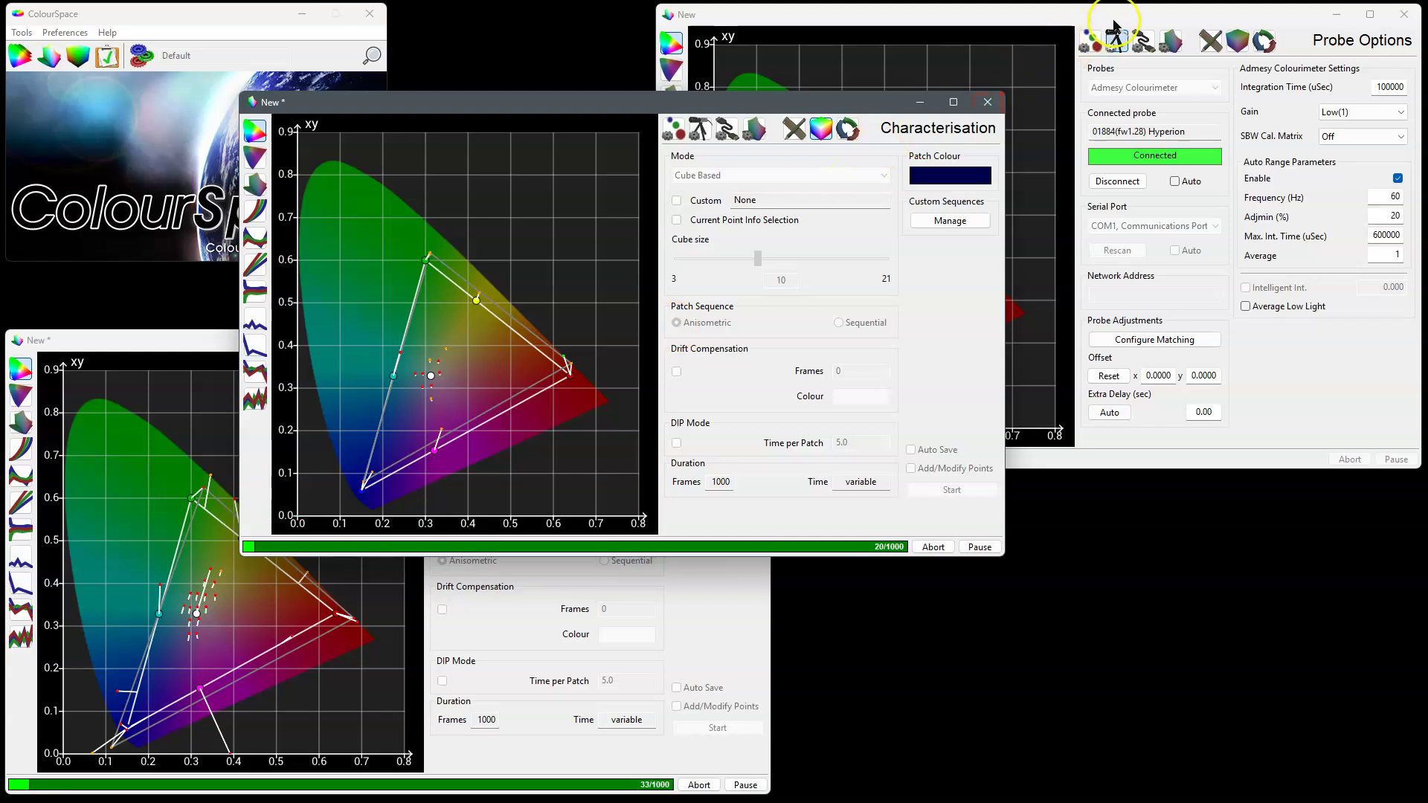
Display the patch window for the Admesy Colourimeter profile and start its Cube Based characterisation with cube size 10.
{"action": "left_click", "coordinate": [1219, 215]}
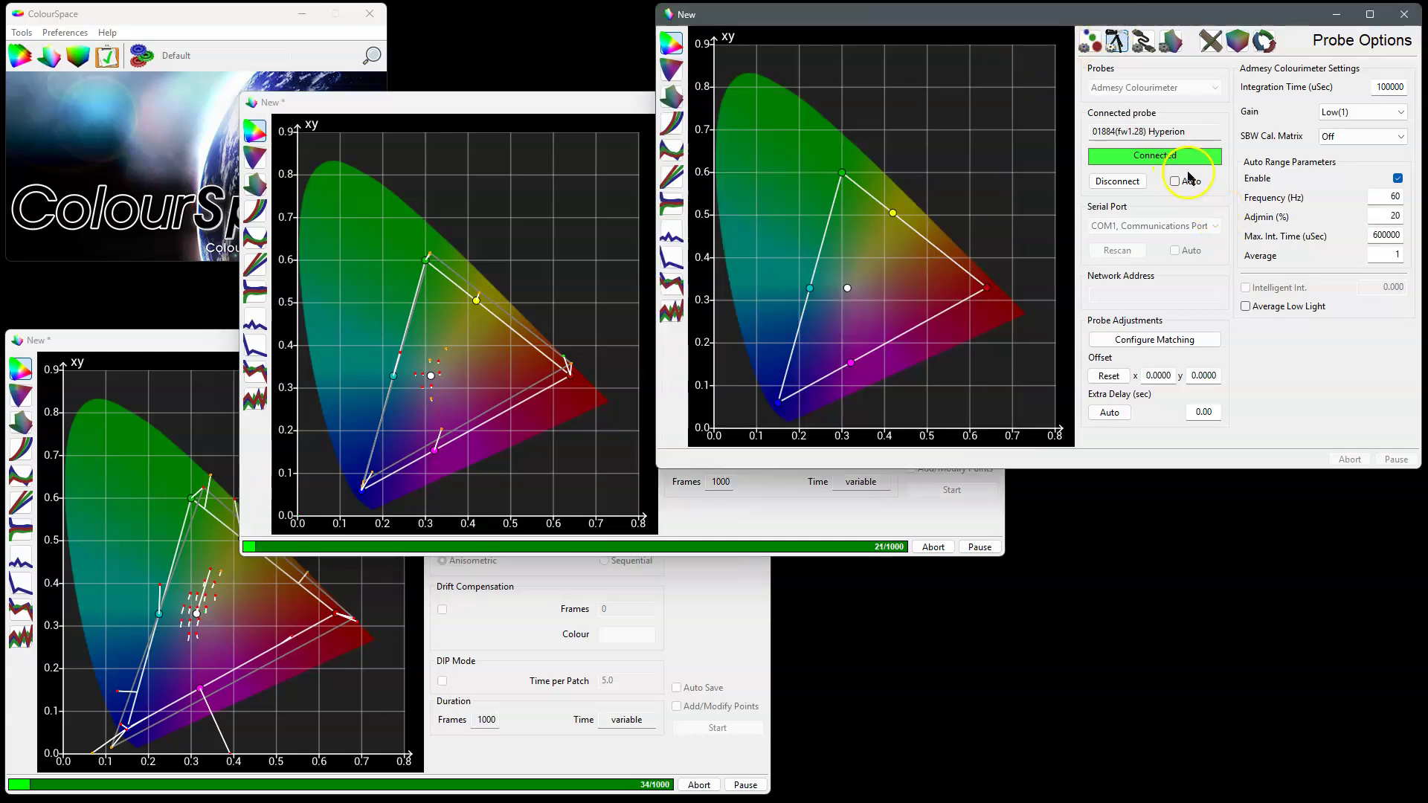
{"action": "left_click", "coordinate": [1235, 48]}
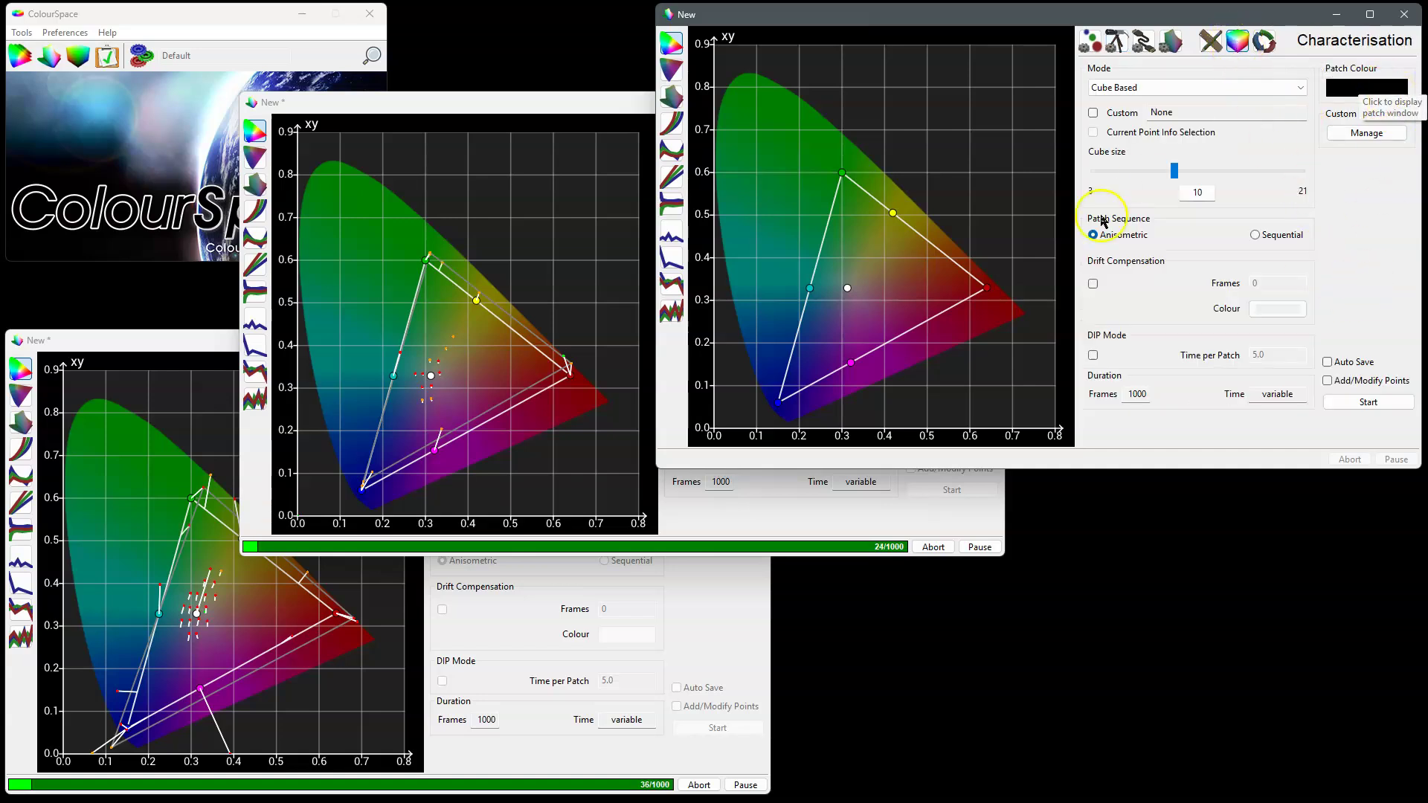
{"action": "left_click", "coordinate": [1369, 90]}
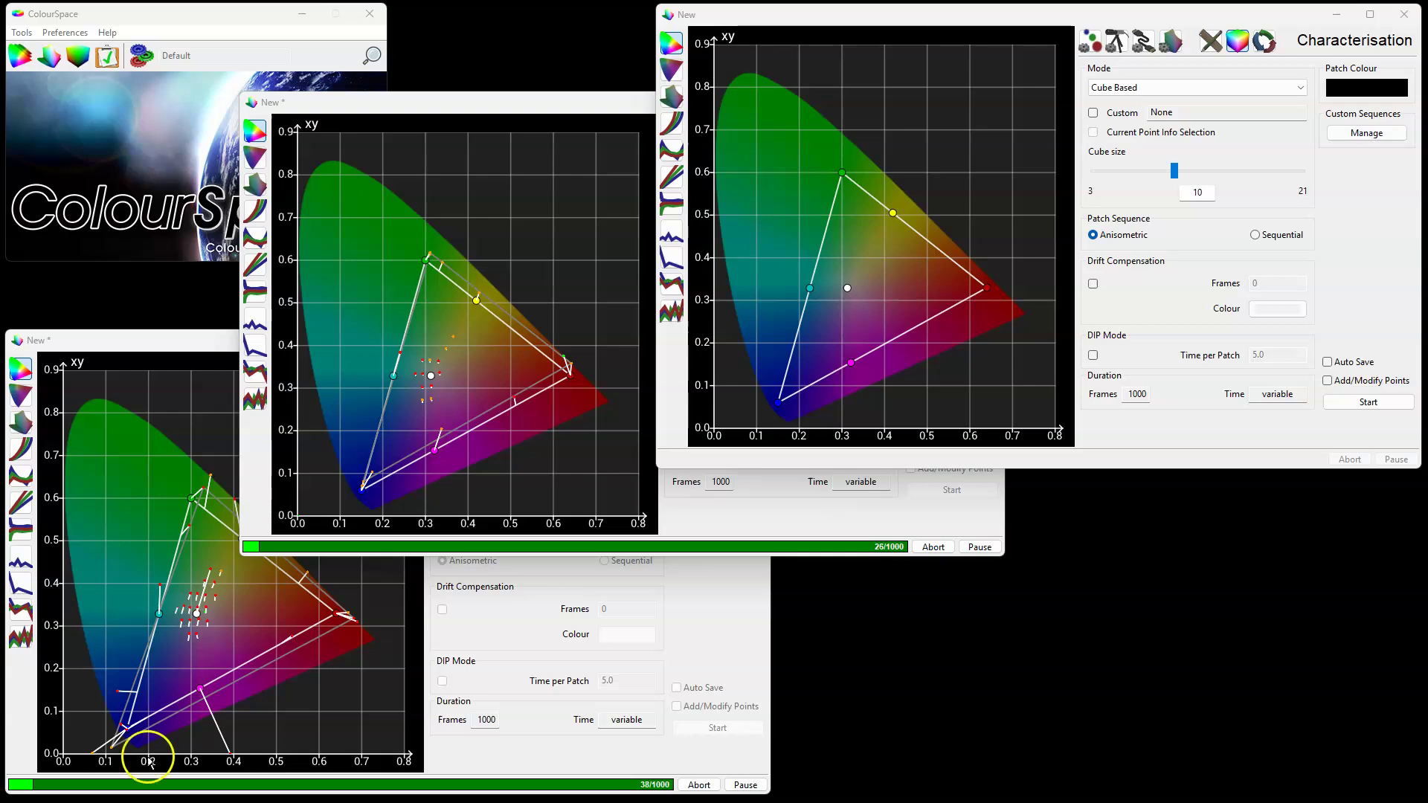
{"action": "left_click", "coordinate": [1358, 405]}
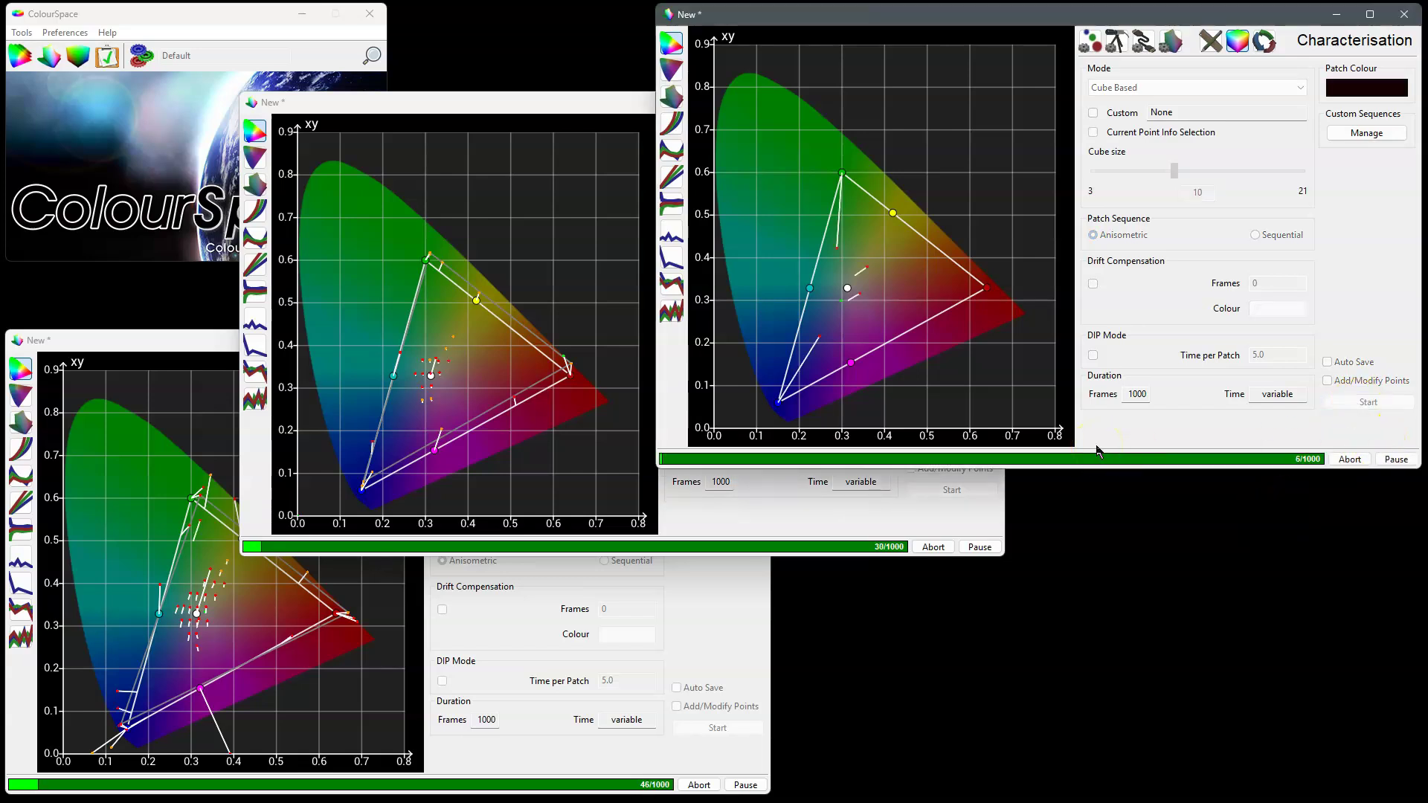
Rearrange the three running characterisation windows and compare their progress and xy charts.
{"action": "left_click", "coordinate": [567, 117]}
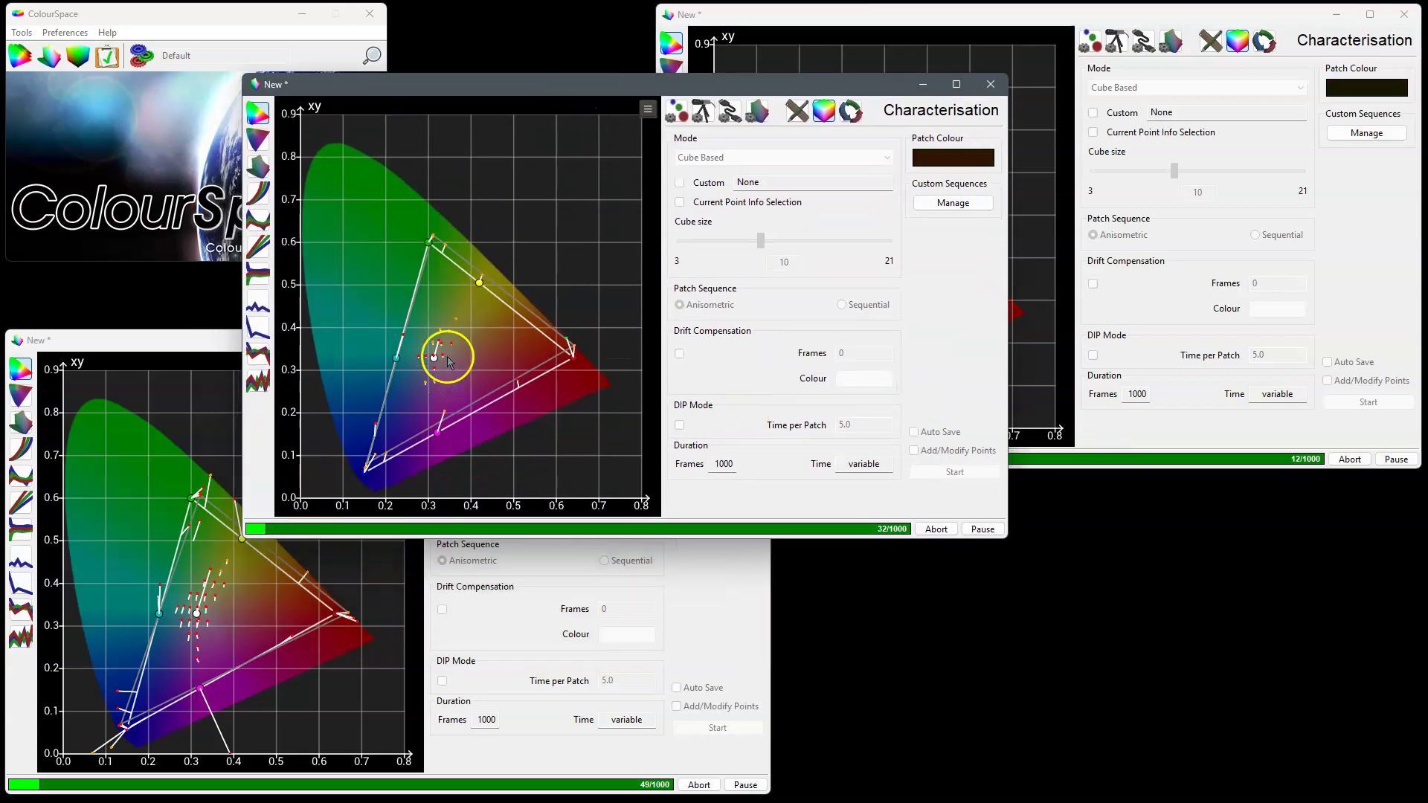
{"action": "left_click_drag", "start_coordinate": [595, 91], "coordinate": [668, 84]}
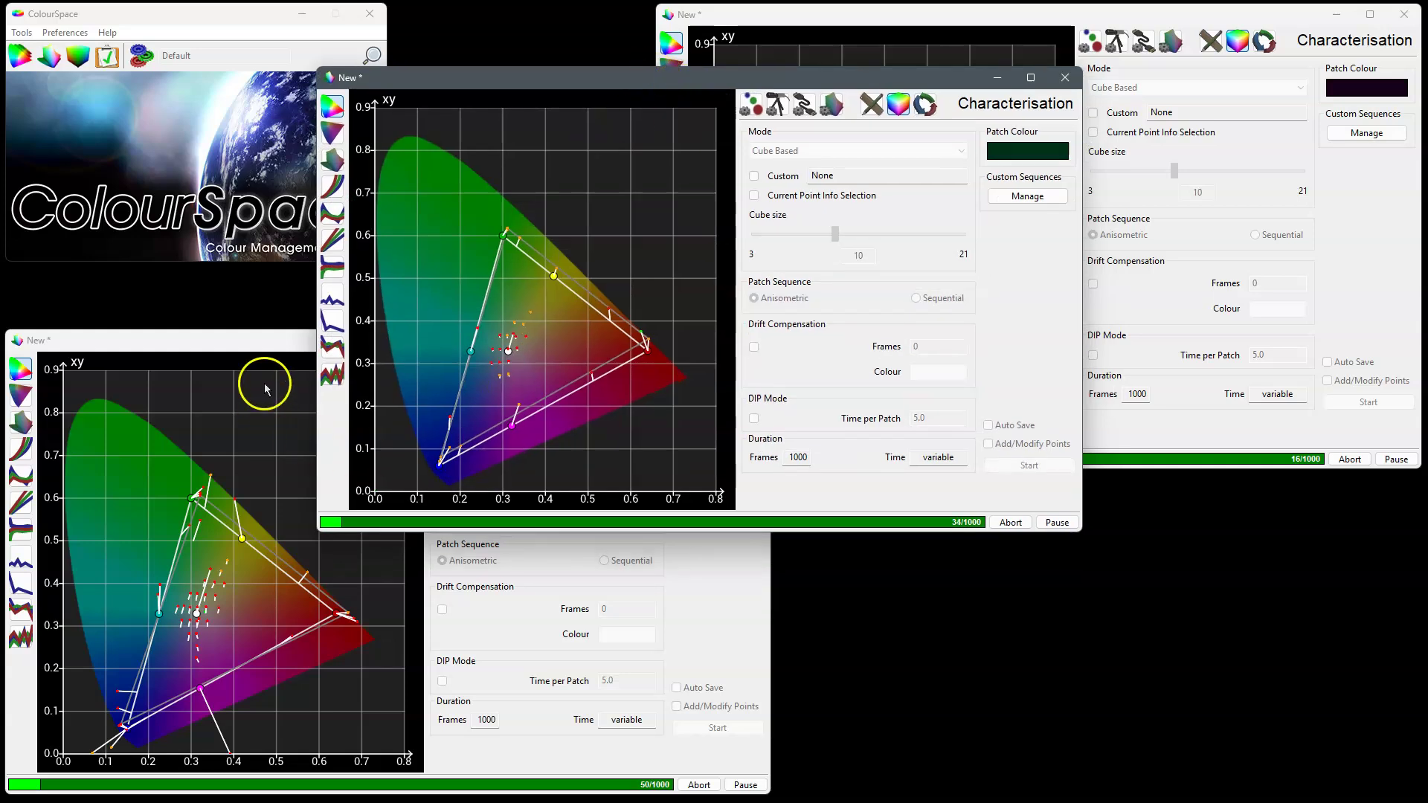
{"action": "left_click", "coordinate": [255, 344]}
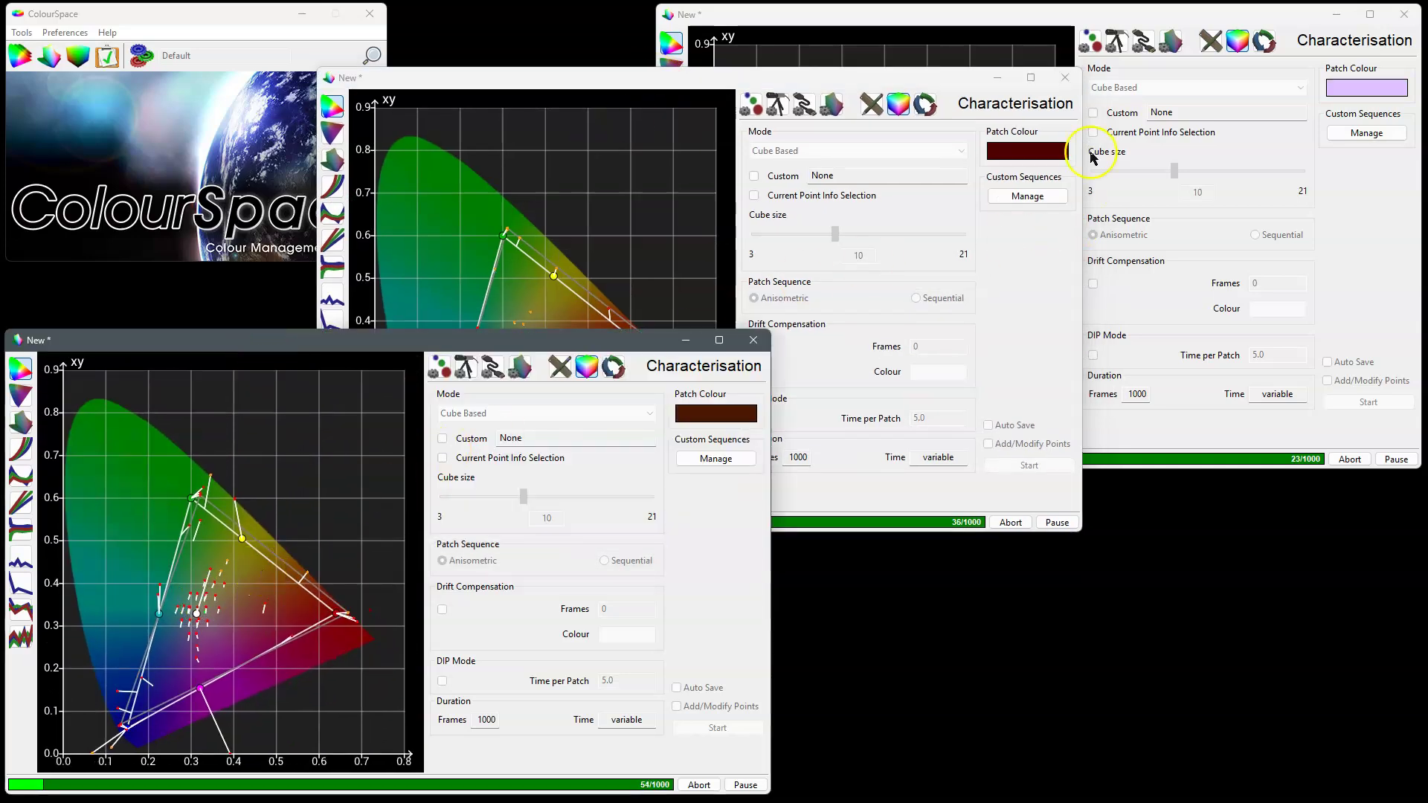
{"action": "left_click", "coordinate": [1153, 14]}
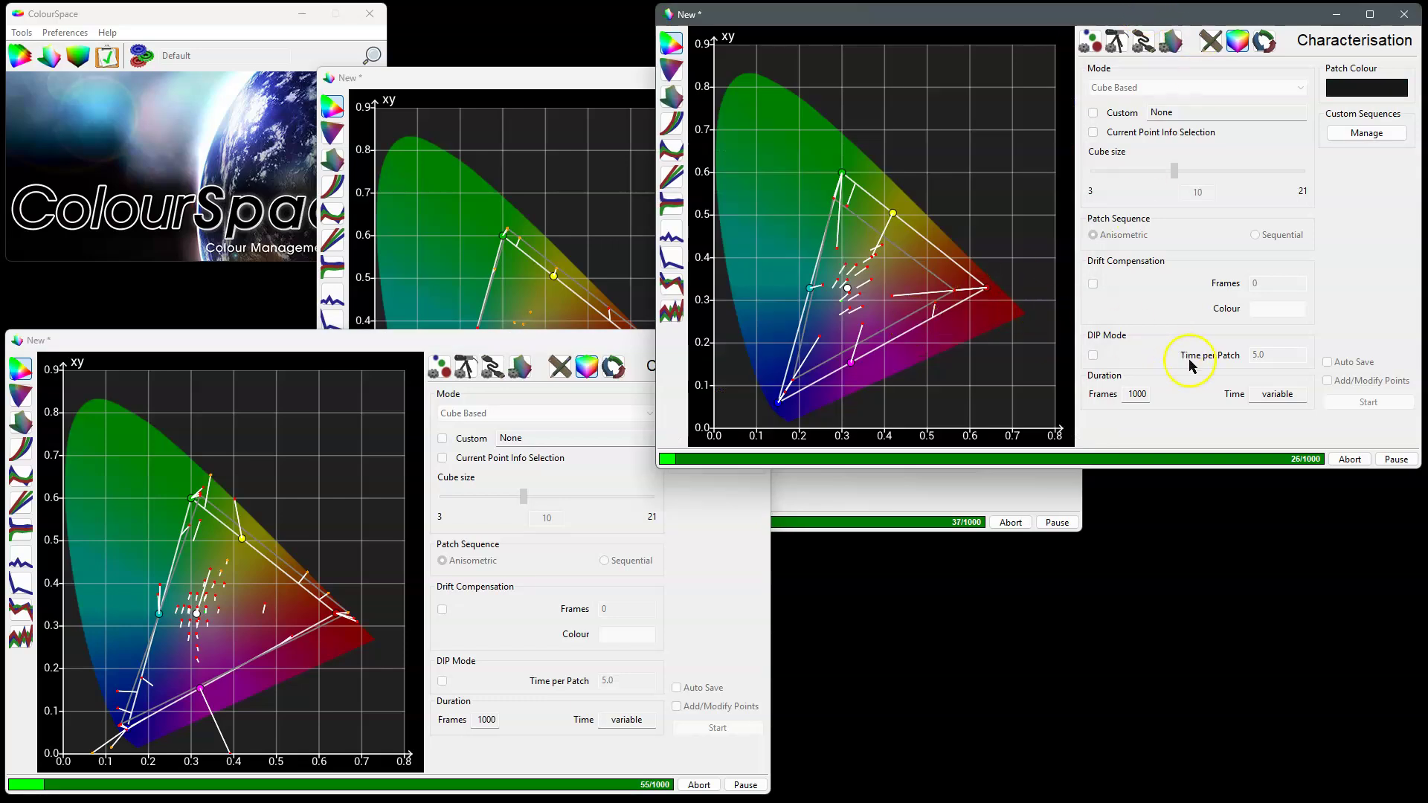
{"action": "left_click_drag", "start_coordinate": [1037, 24], "coordinate": [1018, 133]}
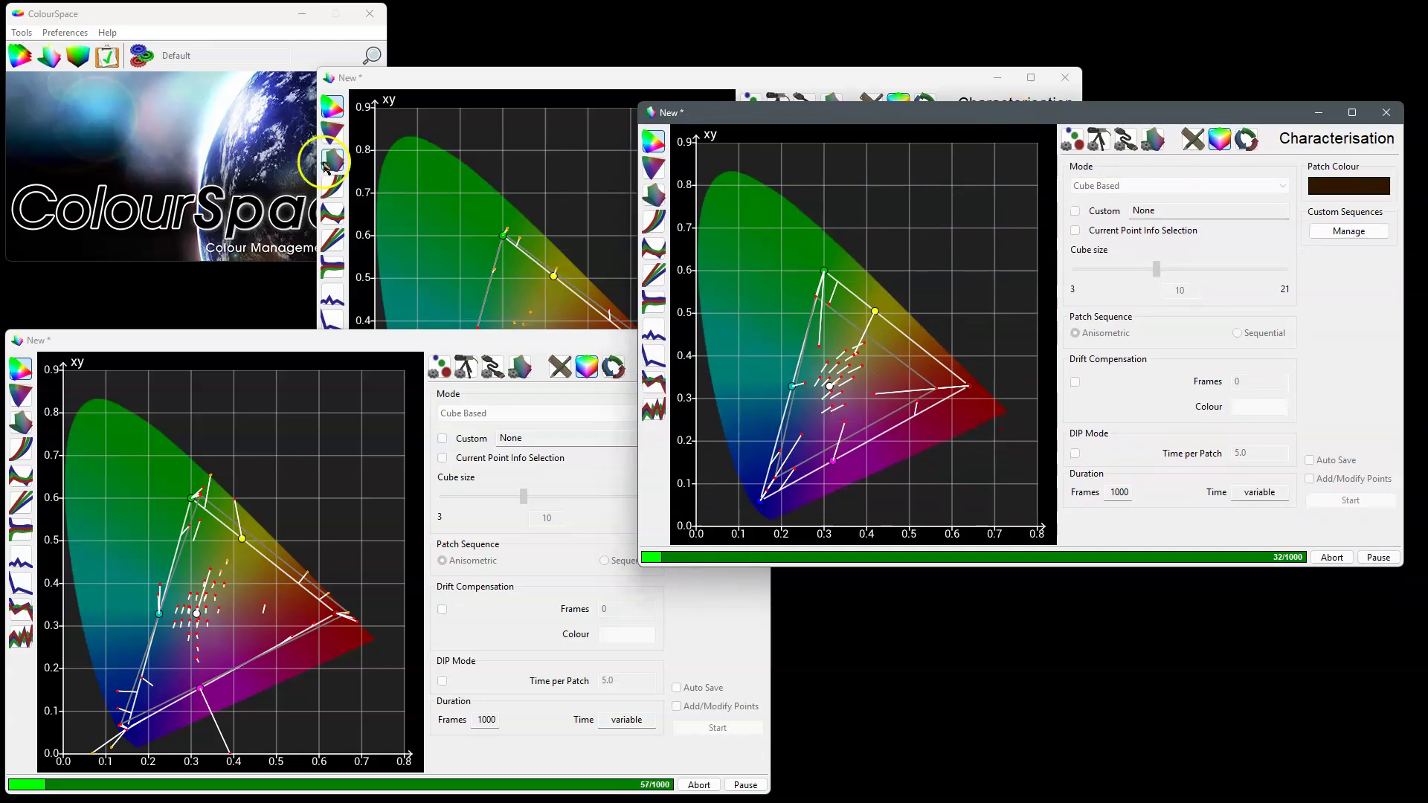
Generate New LUT in LUT Tools with Rec709 as source and the user profile asus 17cube _17 feb_24 as destination.
{"action": "left_click", "coordinate": [78, 56]}
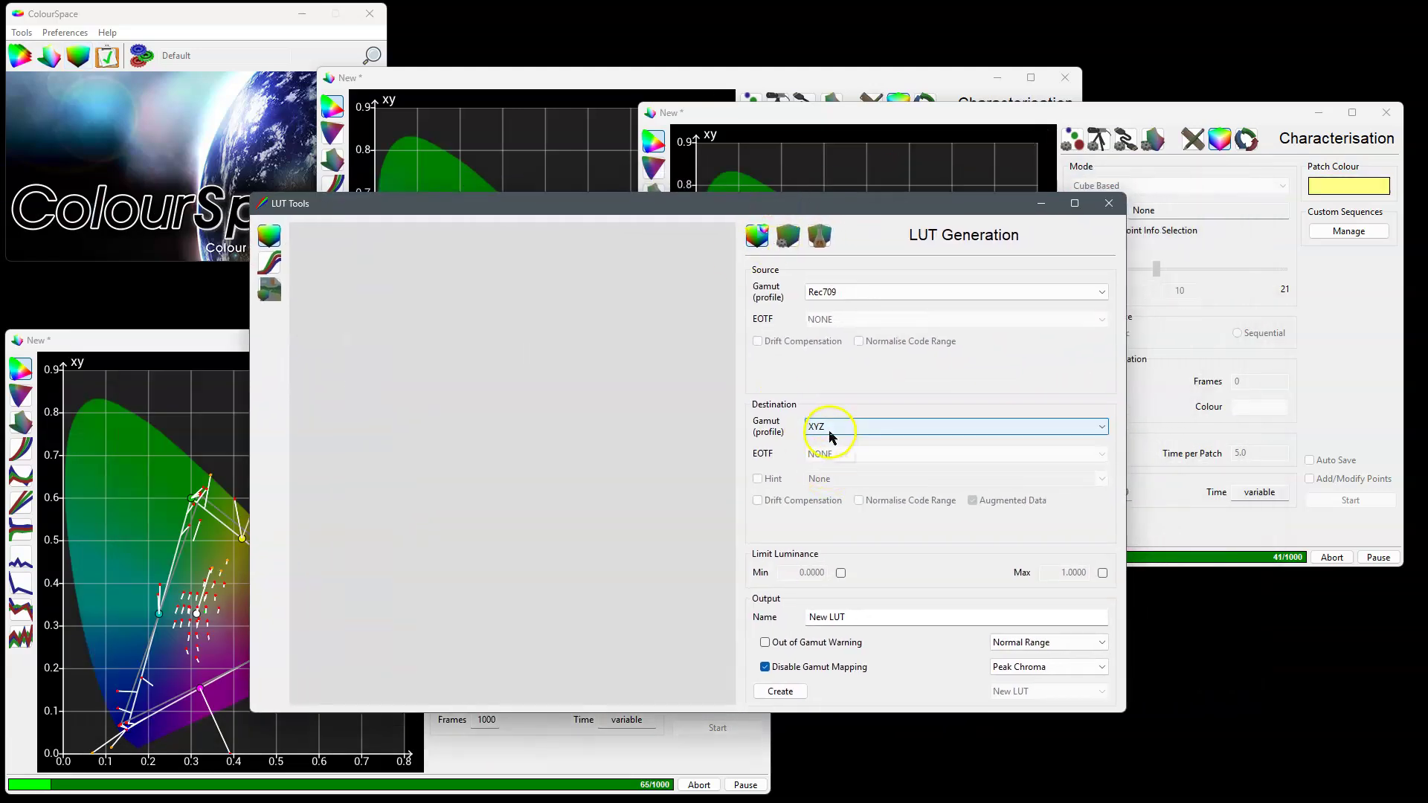
{"action": "left_click", "coordinate": [825, 428]}
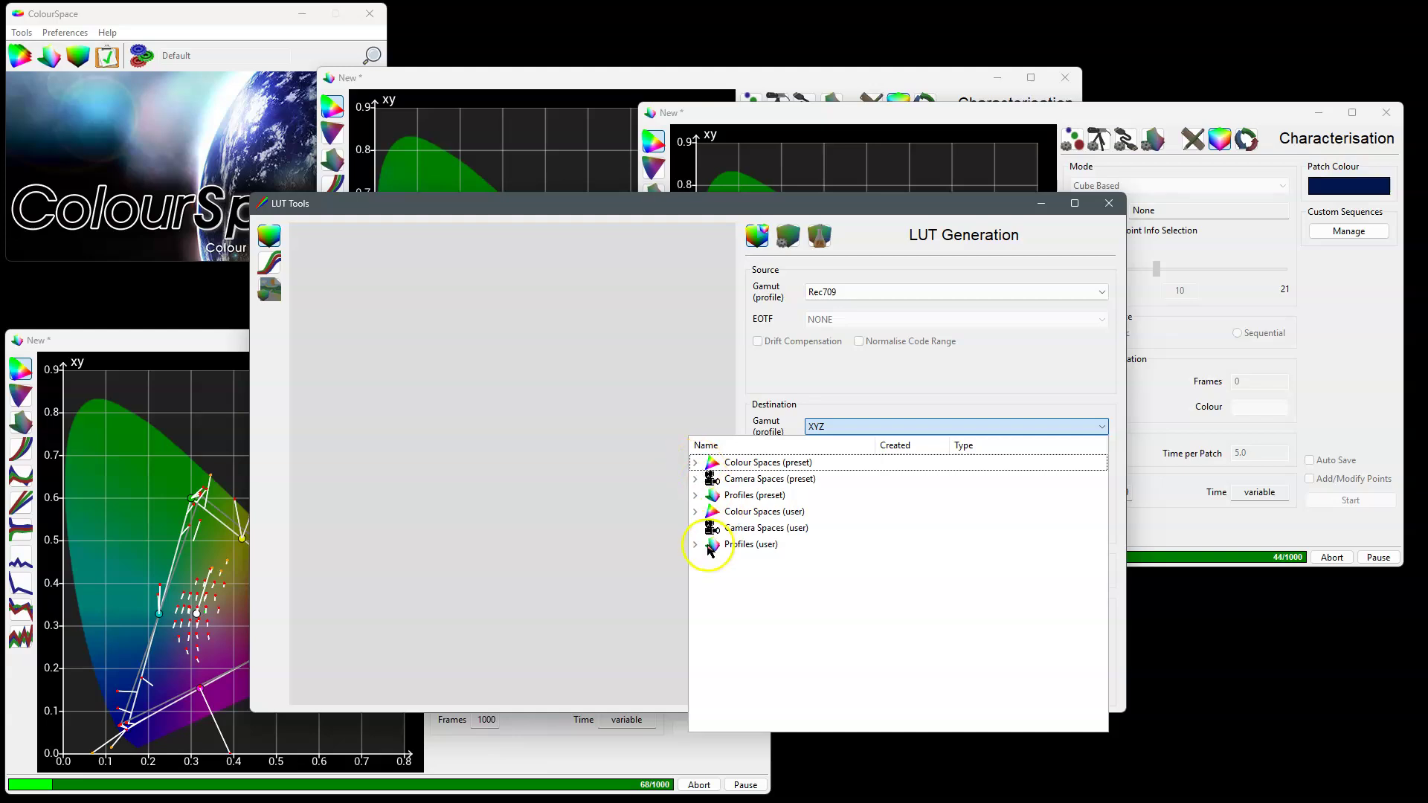
{"action": "left_click", "coordinate": [695, 512]}
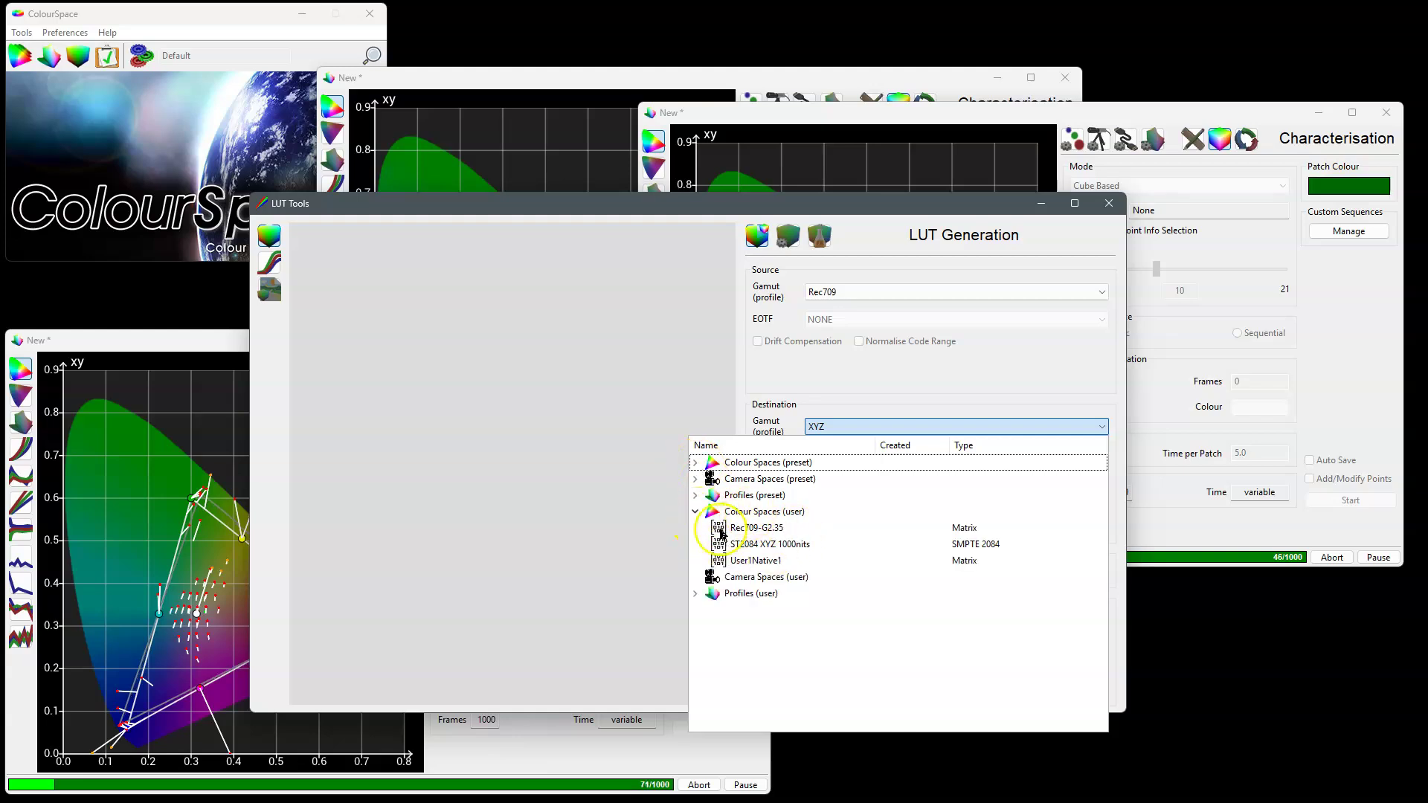
{"action": "left_click", "coordinate": [696, 513]}
{"action": "left_click", "coordinate": [696, 545]}
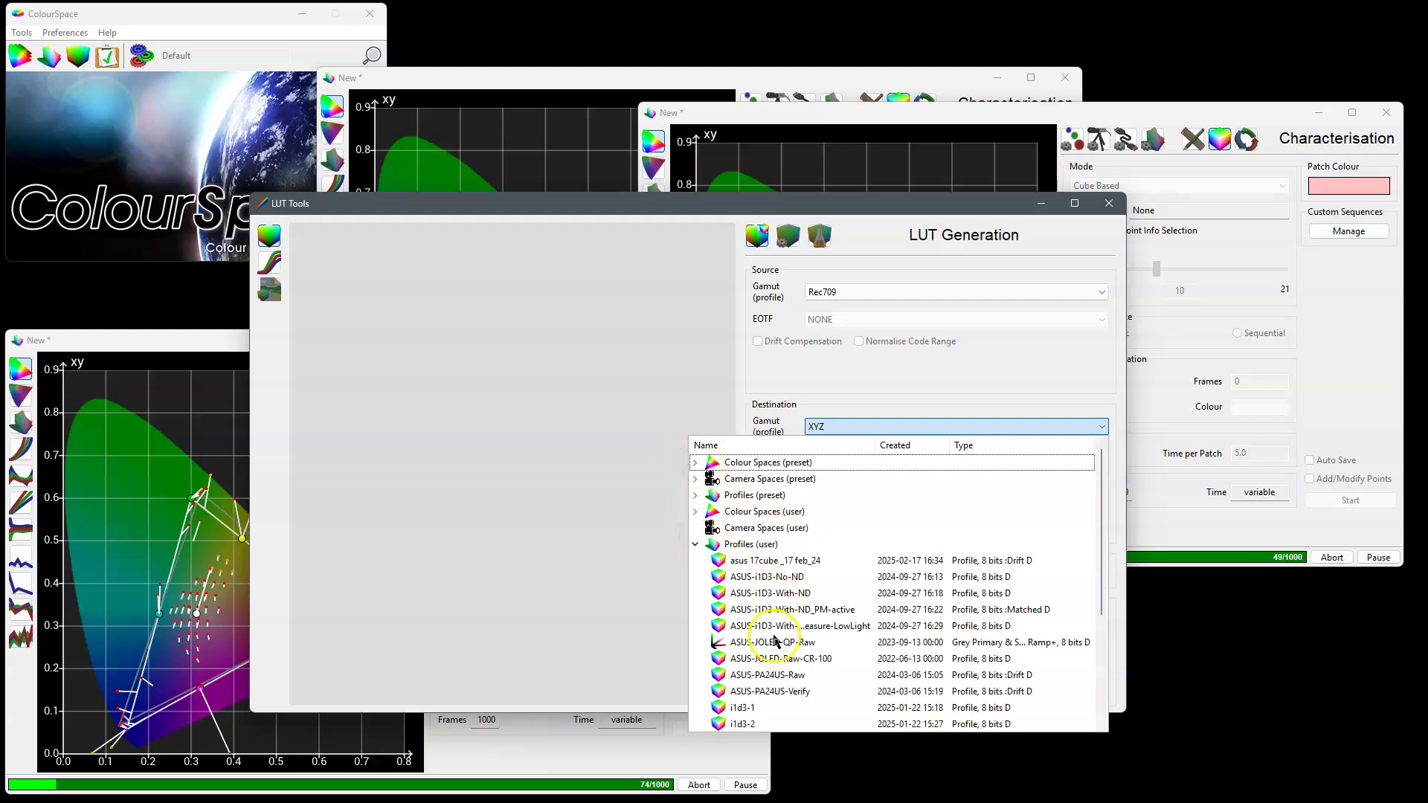
{"action": "left_click", "coordinate": [791, 564]}
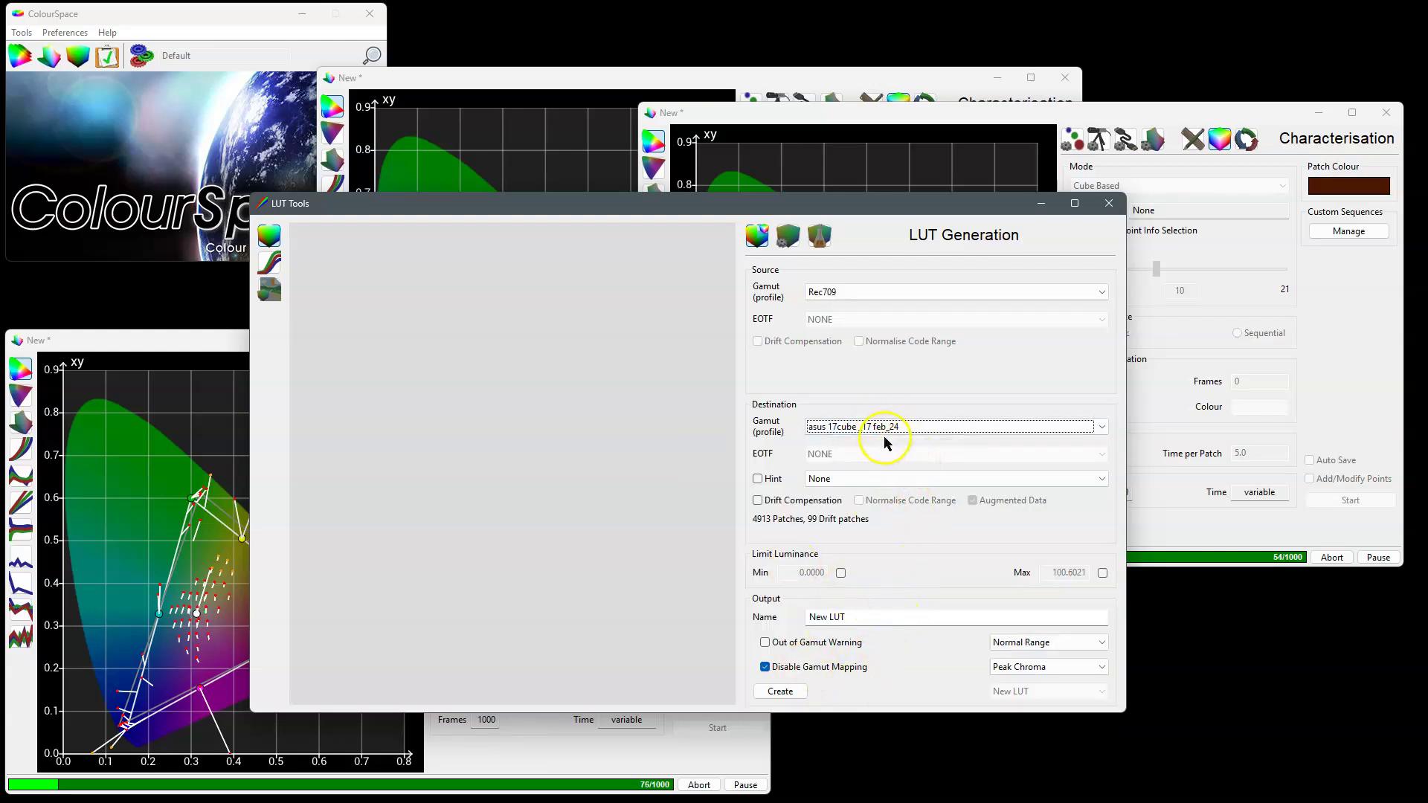
{"action": "left_click", "coordinate": [783, 694]}
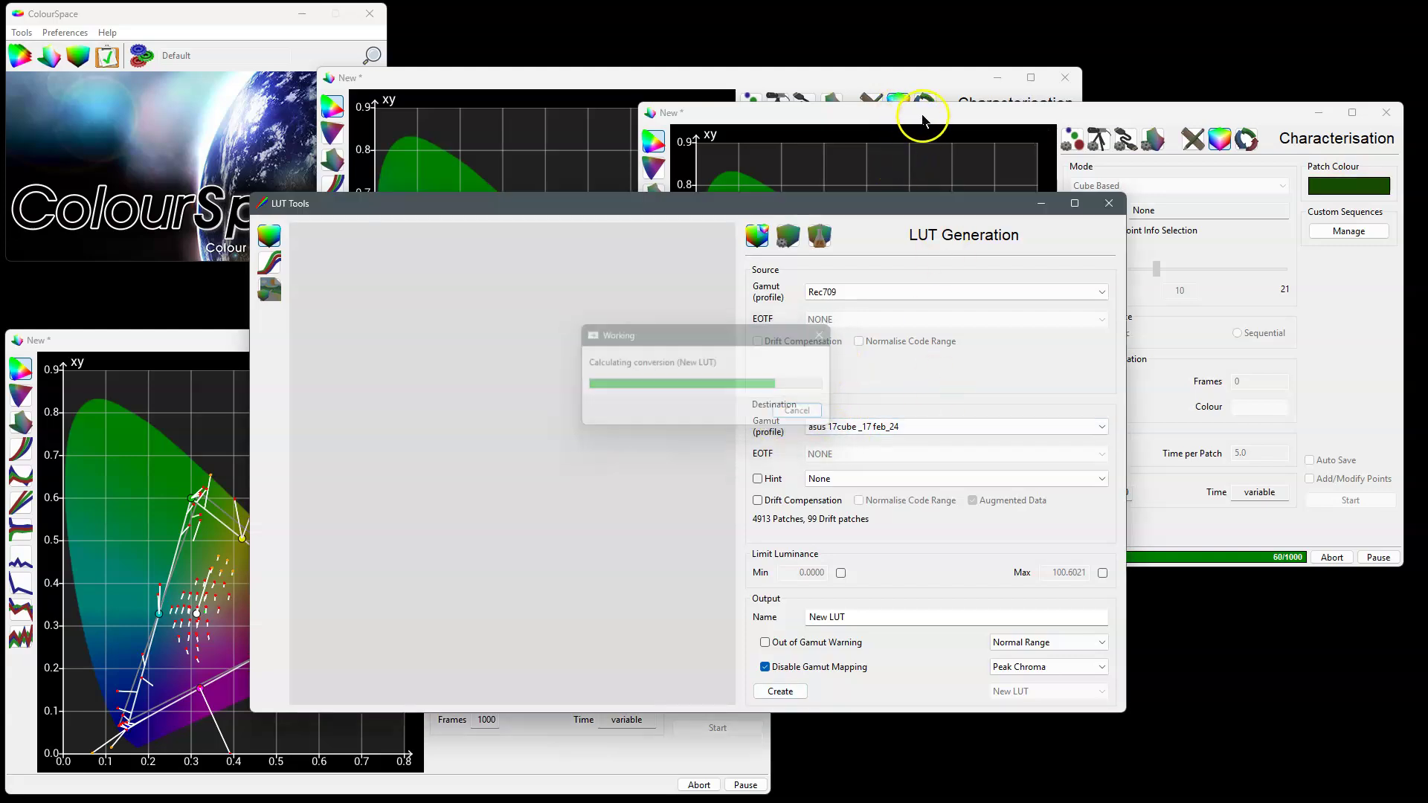
{"action": "left_click", "coordinate": [790, 460]}
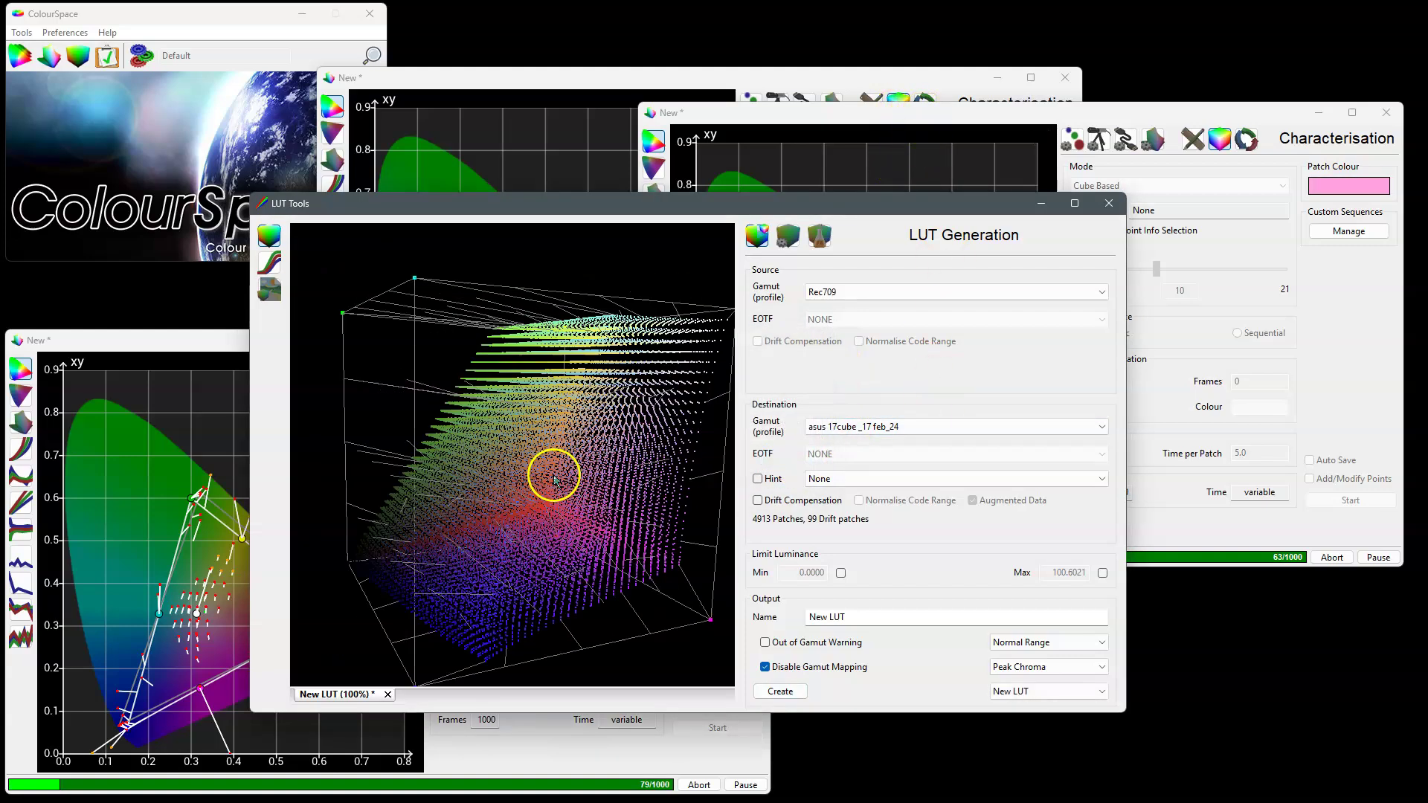
Move the LUT Tools window aside and reposition the two running characterisation windows in front of it.
{"action": "left_click_drag", "start_coordinate": [895, 211], "coordinate": [977, 251]}
{"action": "left_click", "coordinate": [1008, 136]}
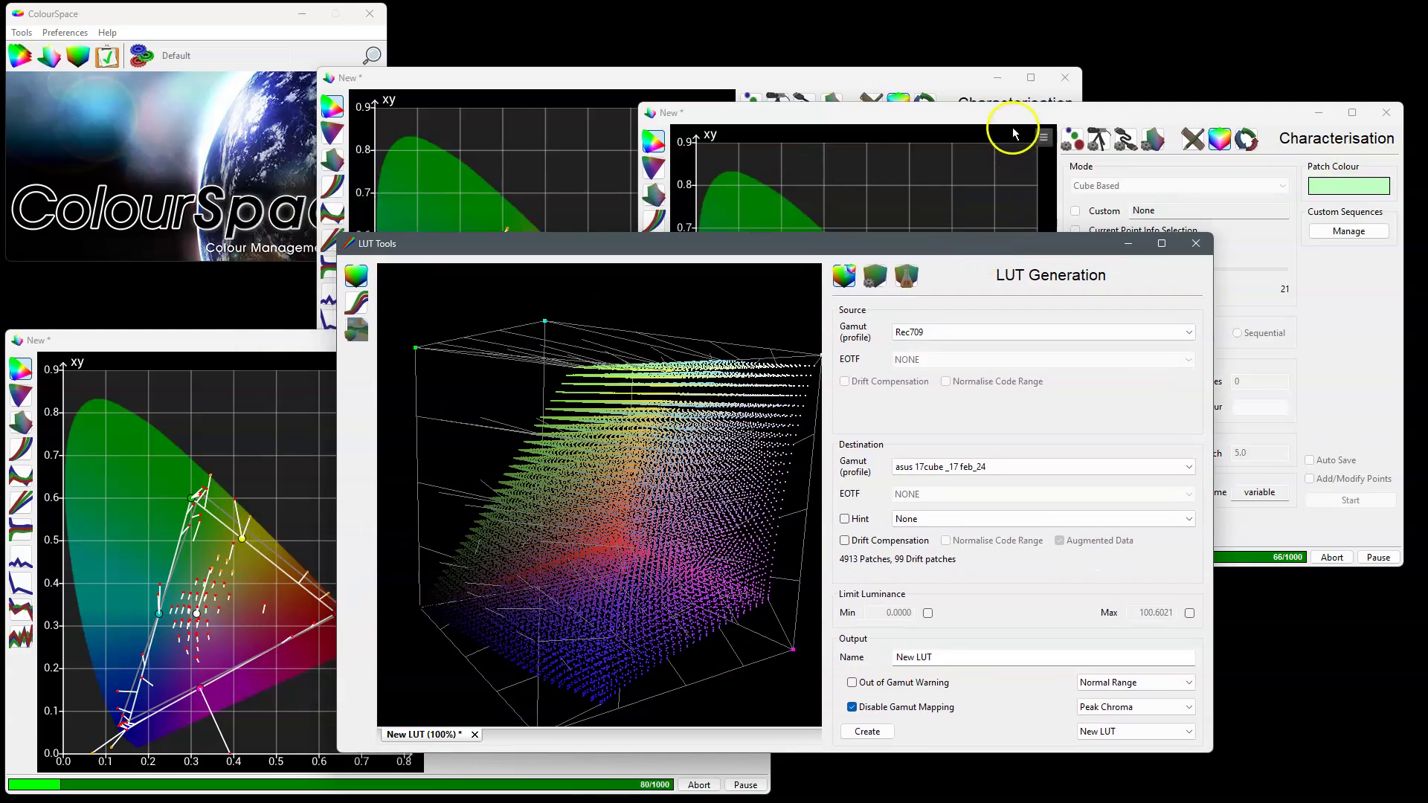
{"action": "left_click", "coordinate": [640, 84]}
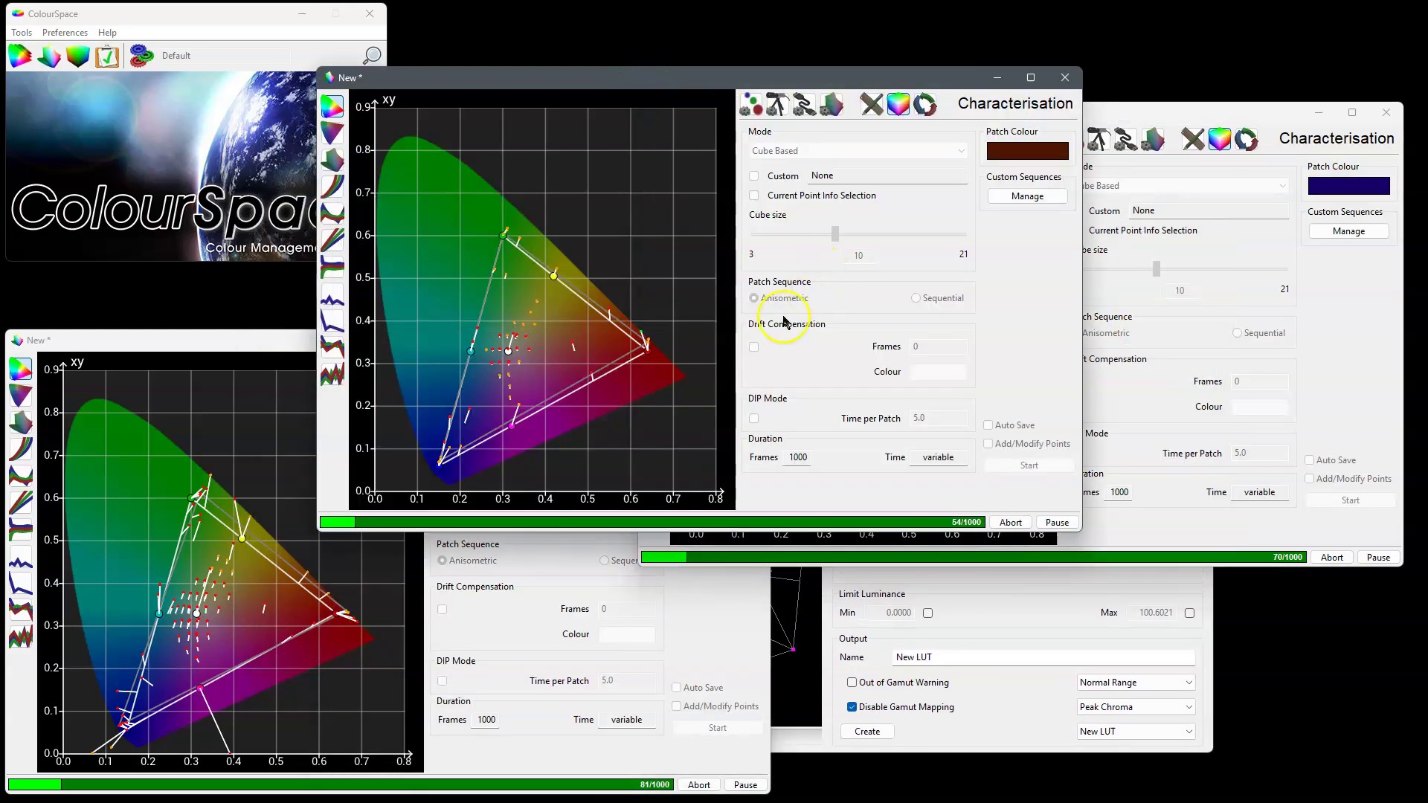
{"action": "left_click_drag", "start_coordinate": [578, 76], "coordinate": [625, 39]}
Examine the stray points around the gamut edges on the xy chart of the ASUS Internal characterisation.
{"action": "left_click", "coordinate": [323, 341]}
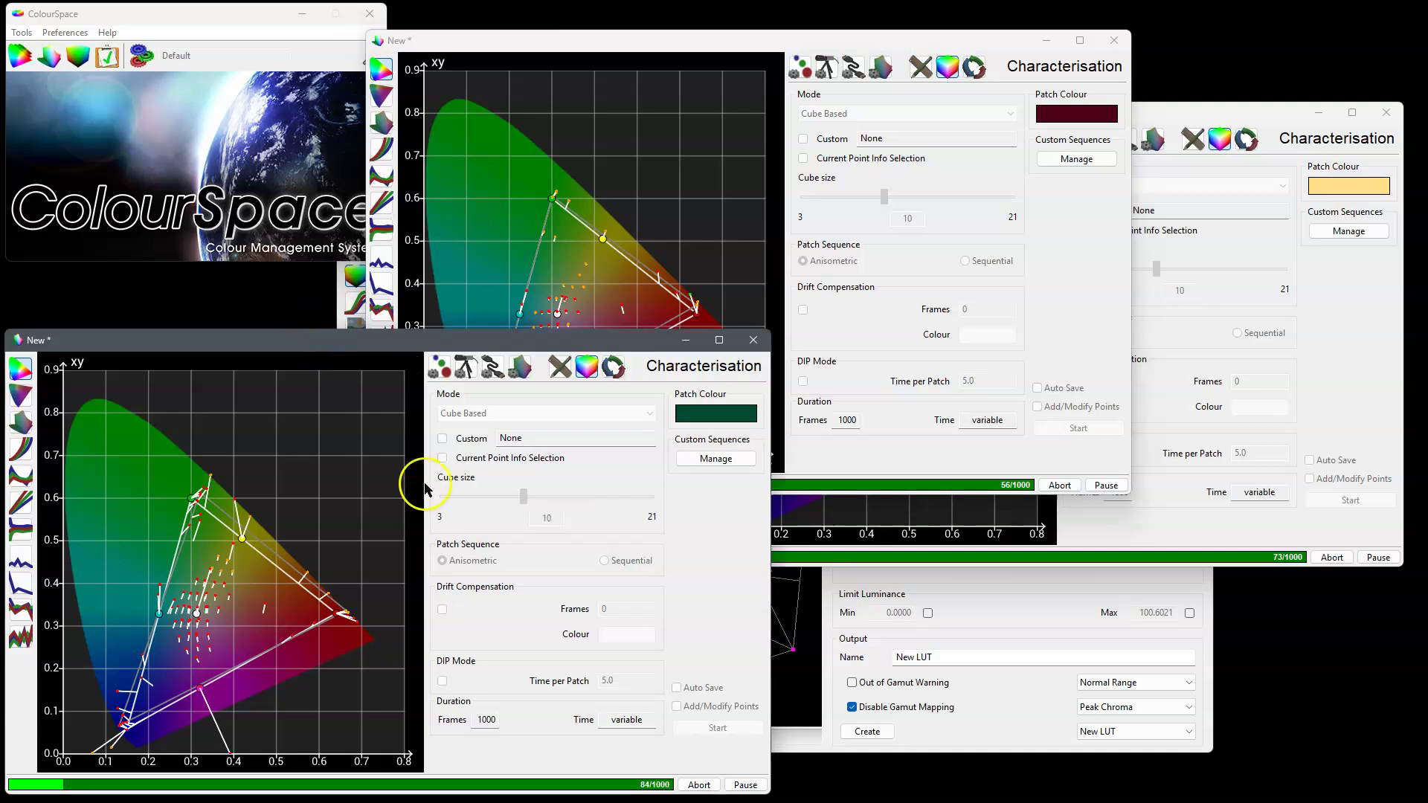
{"action": "scroll", "coordinate": [360, 457], "scroll_direction": "up", "scroll_amount": 2}
{"action": "left_click_drag", "start_coordinate": [360, 457], "coordinate": [320, 453]}
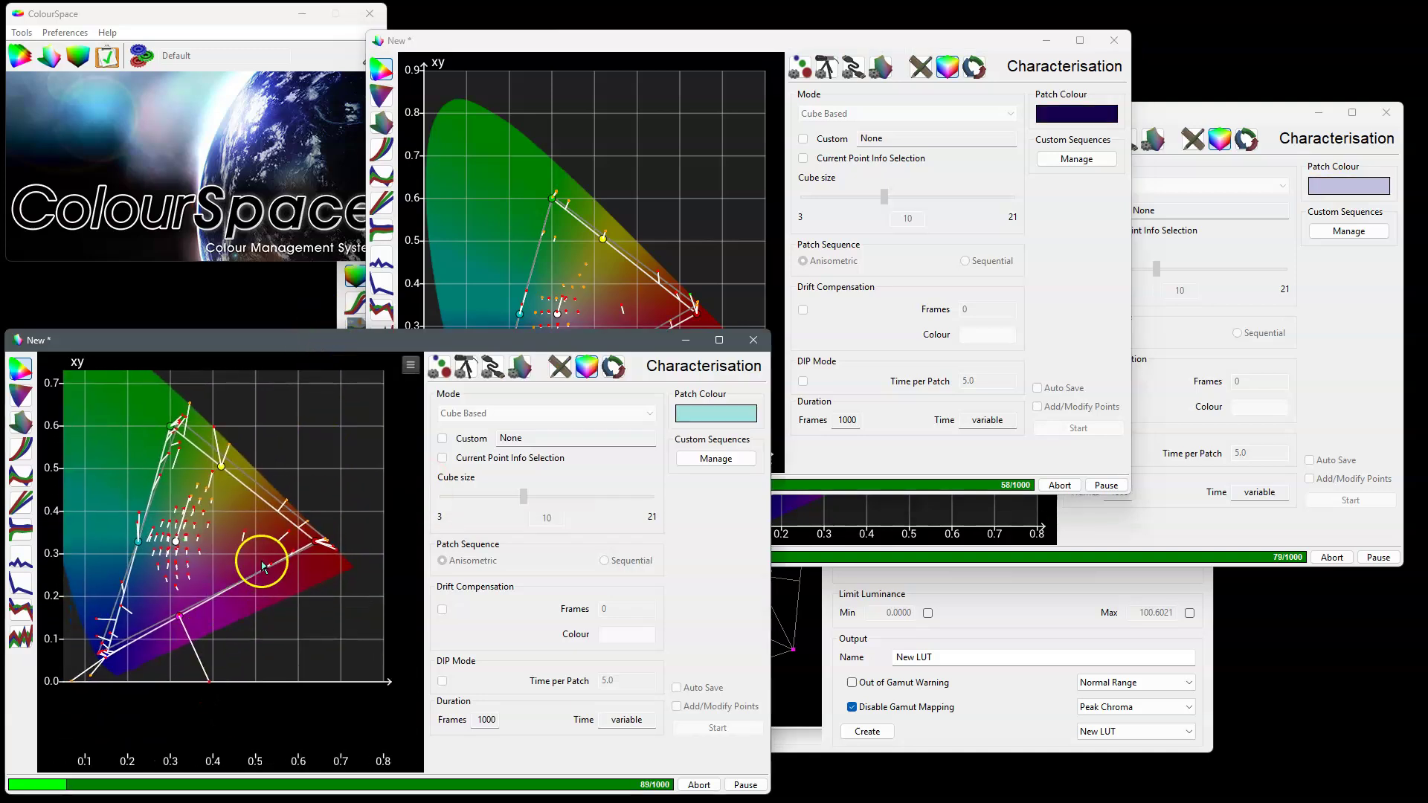
{"action": "left_click_drag", "start_coordinate": [296, 601], "coordinate": [329, 599]}
{"action": "mouse_move", "coordinate": [283, 468]}
{"action": "left_mouse_down"}
{"action": "mouse_move", "coordinate": [319, 494]}
{"action": "mouse_move", "coordinate": [299, 471]}
{"action": "left_mouse_up"}
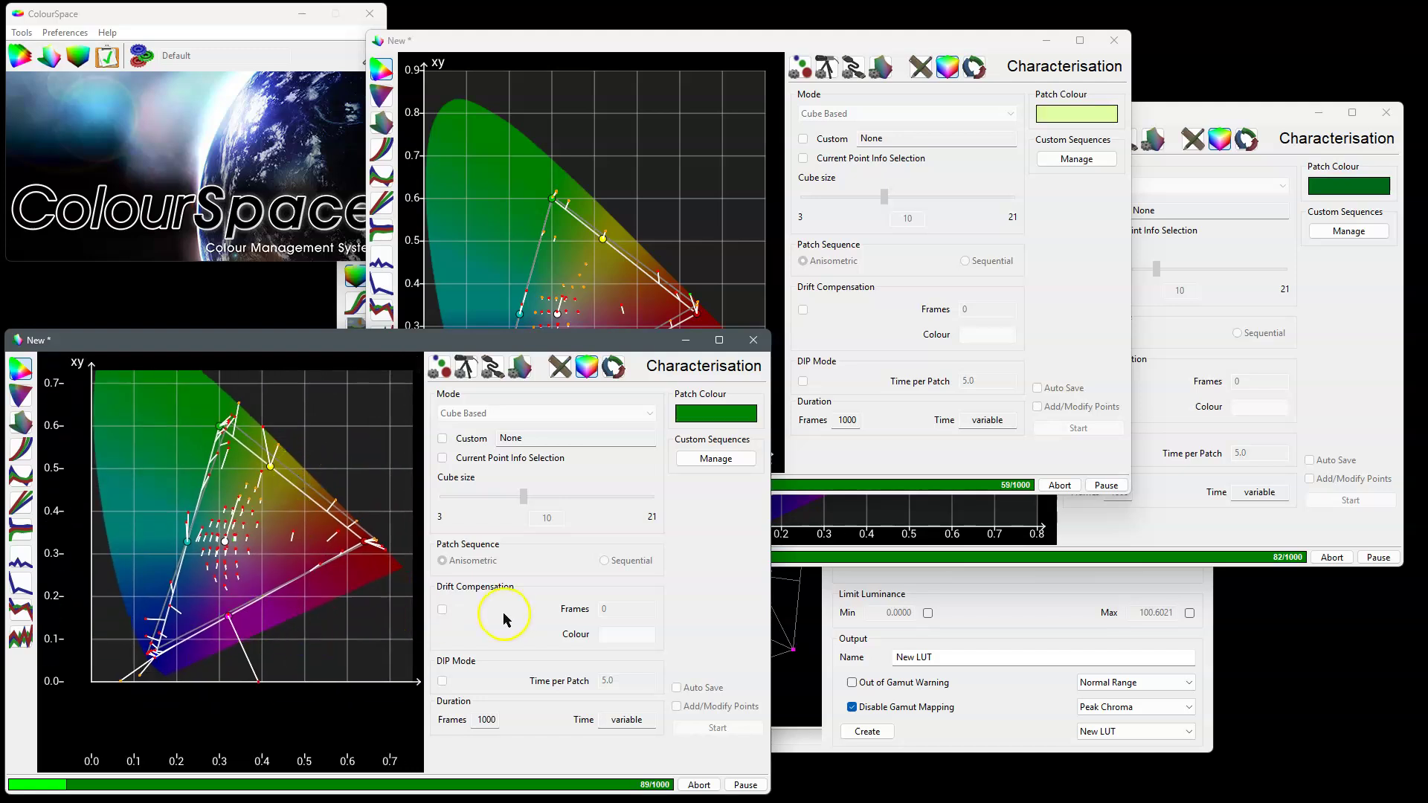
{"action": "scroll", "coordinate": [315, 537], "scroll_direction": "down", "scroll_amount": 2}
{"action": "left_click_drag", "start_coordinate": [245, 449], "coordinate": [332, 548]}
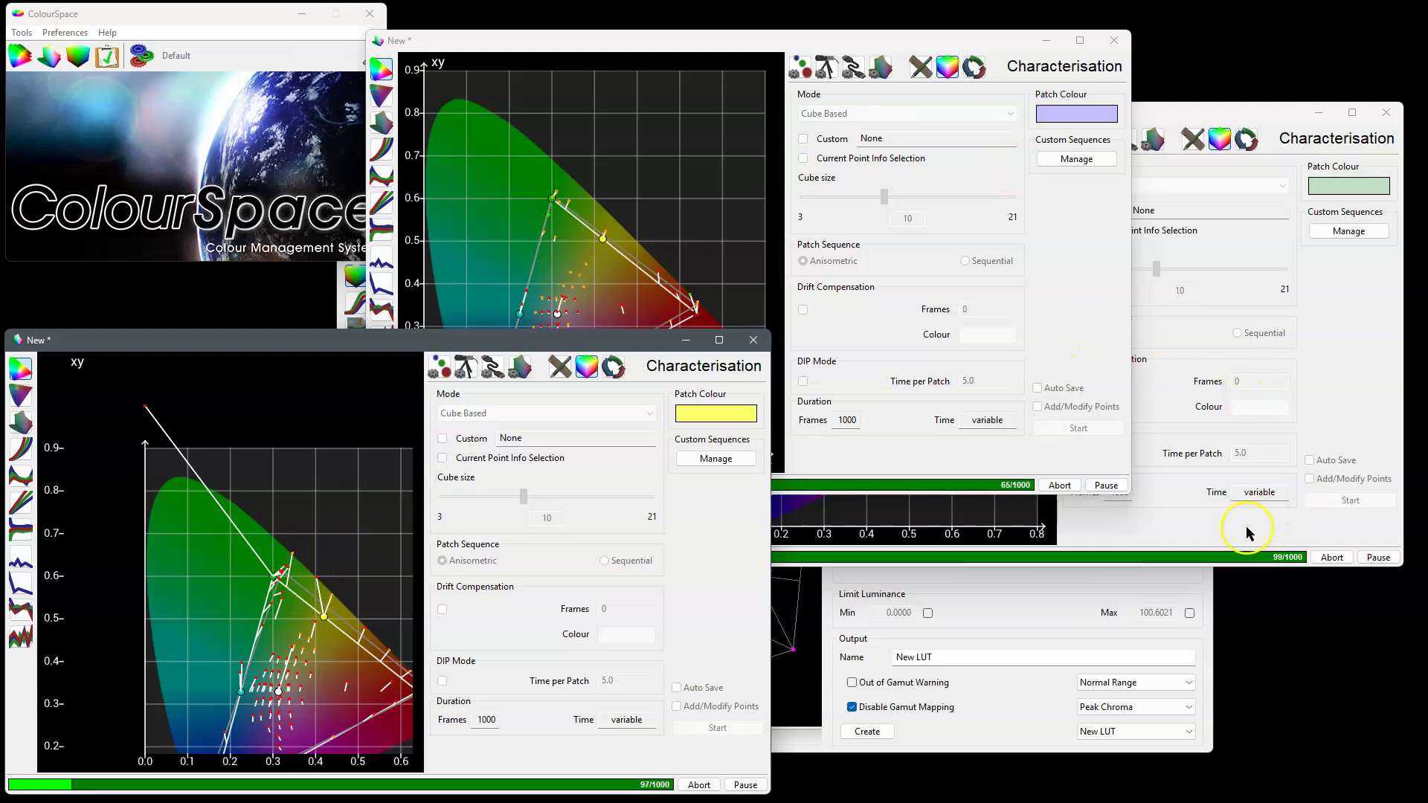
{"action": "left_click_drag", "start_coordinate": [377, 512], "coordinate": [275, 501]}
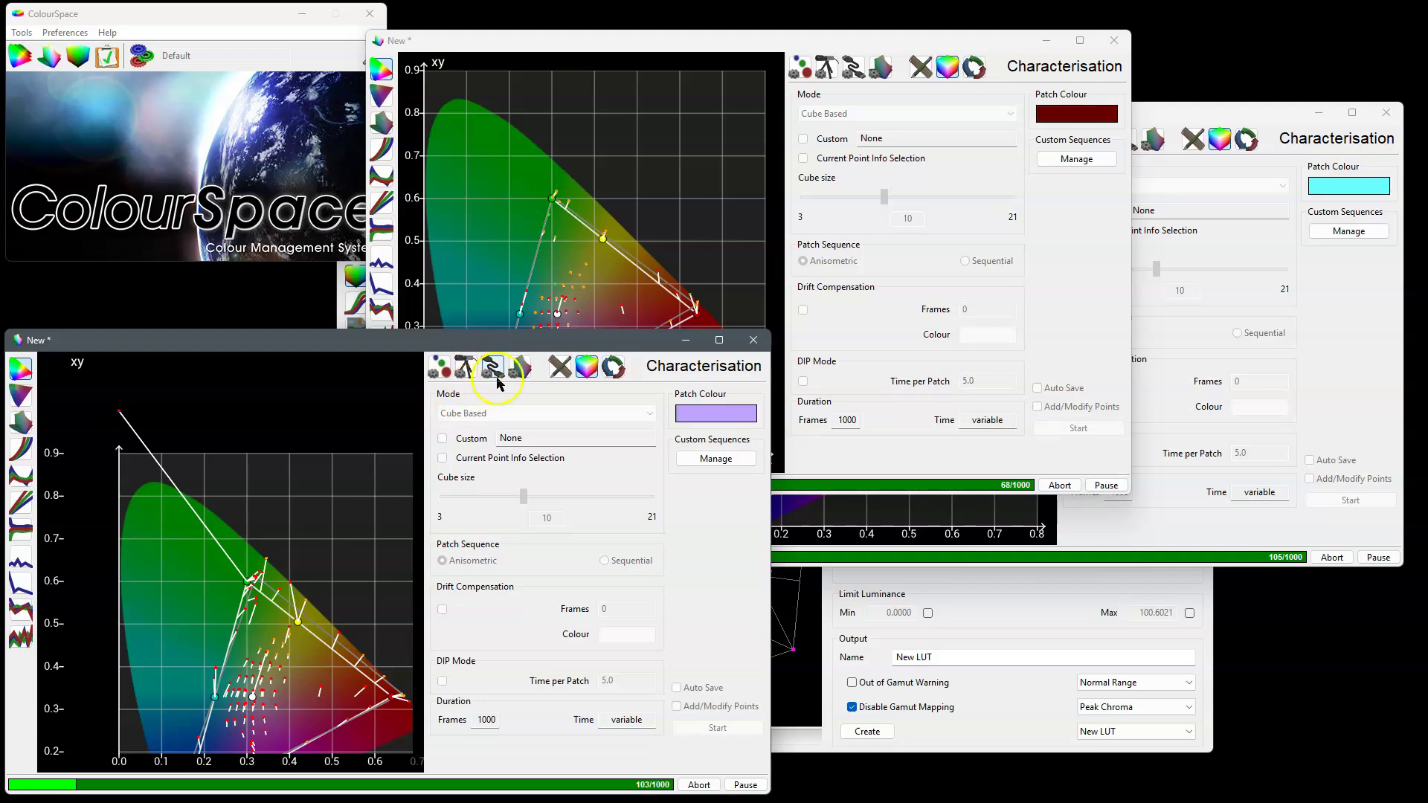
Check the ASUS Internal probe options and abort that probe's characterisation, keeping the partial results.
{"action": "left_click", "coordinate": [465, 366]}
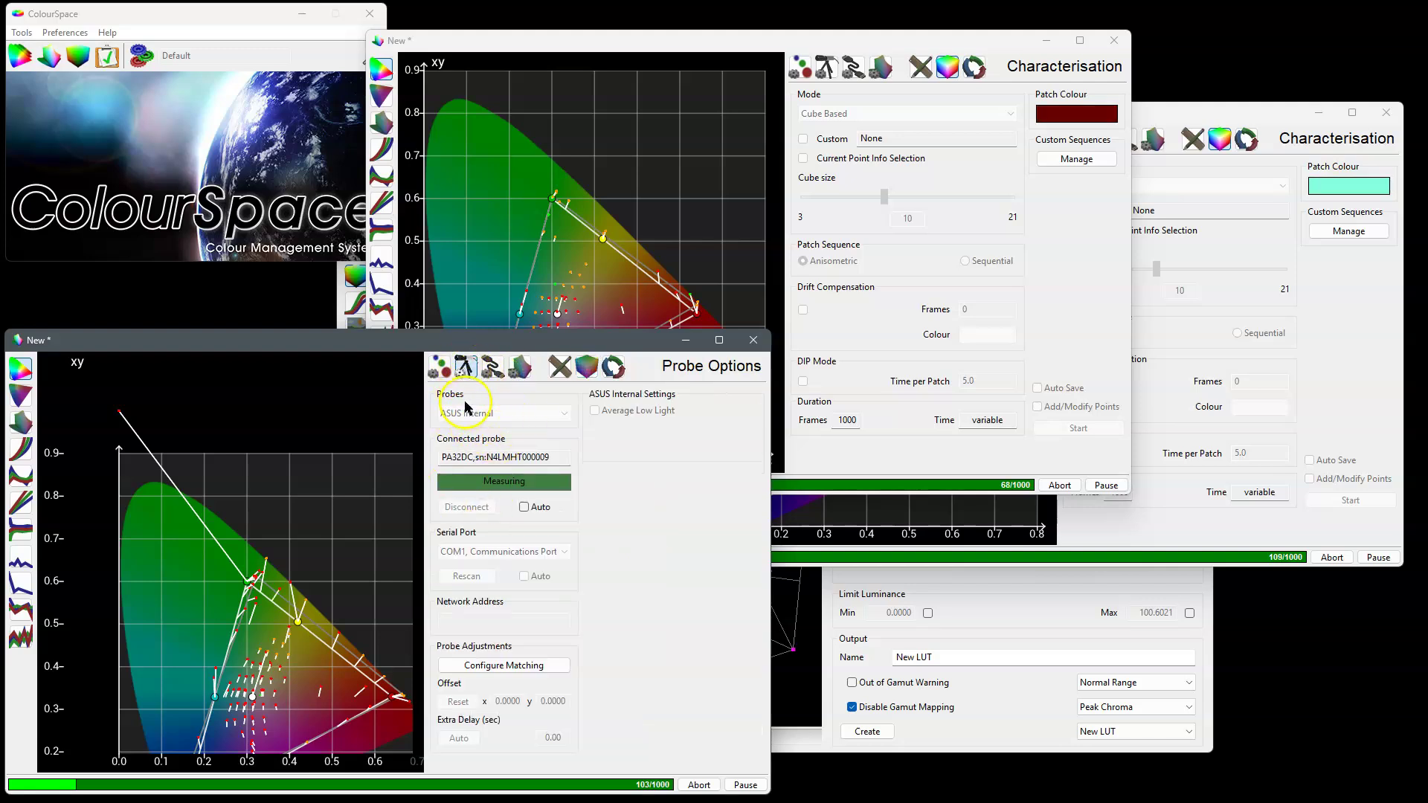
{"action": "left_click", "coordinate": [587, 370]}
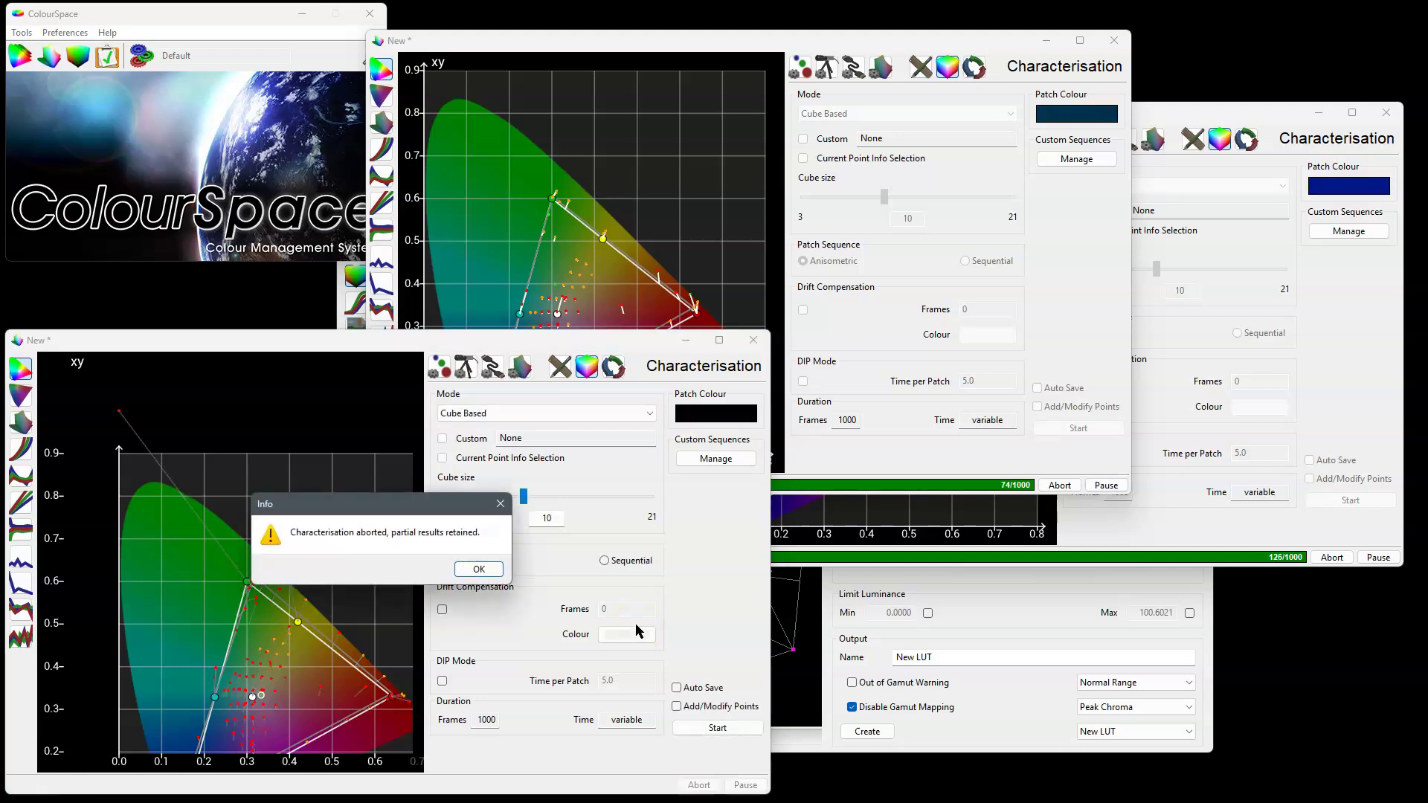
{"action": "left_click", "coordinate": [479, 576]}
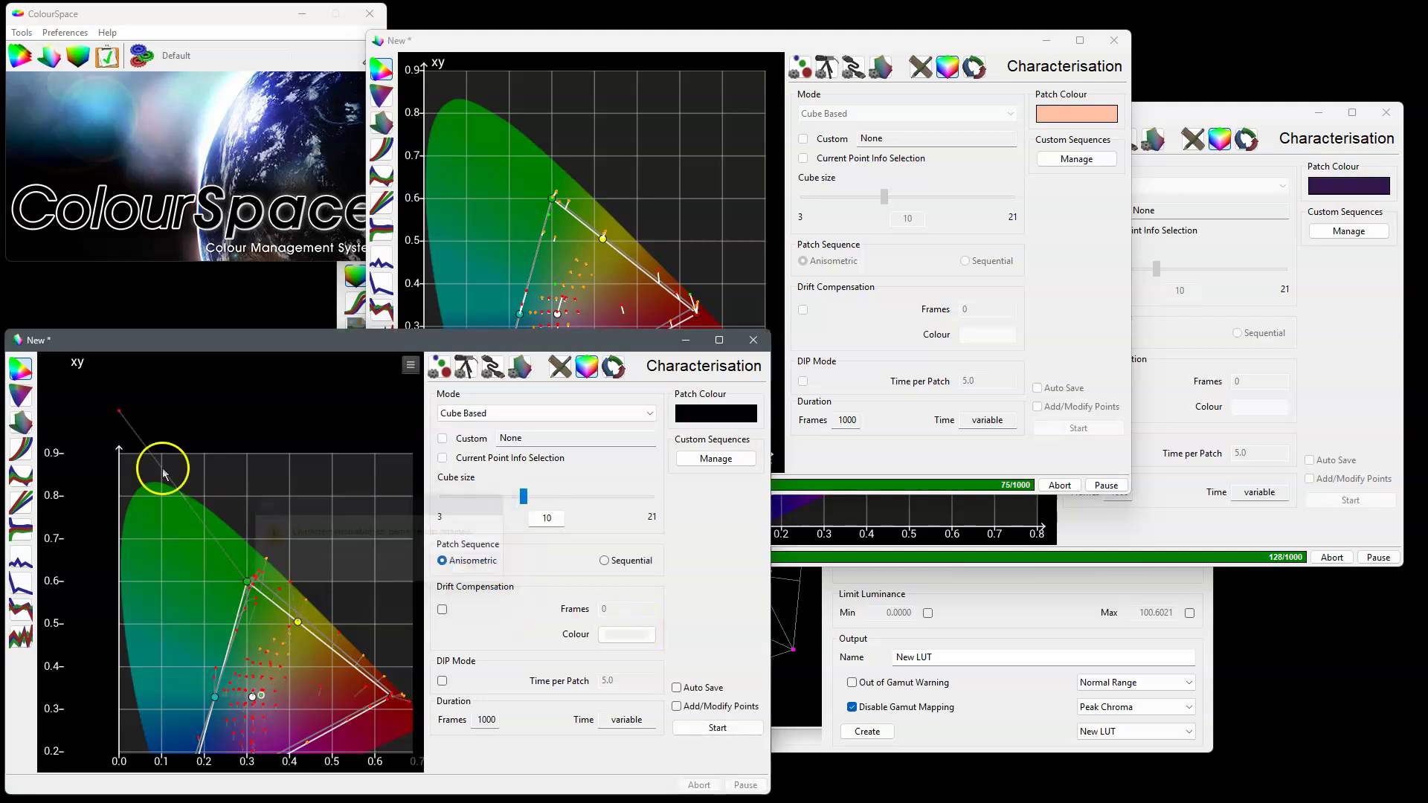
Select the outlying dark green point (RGB 0, 23, 0) in Manual Measure and remeasure it.
{"action": "left_click", "coordinate": [560, 366]}
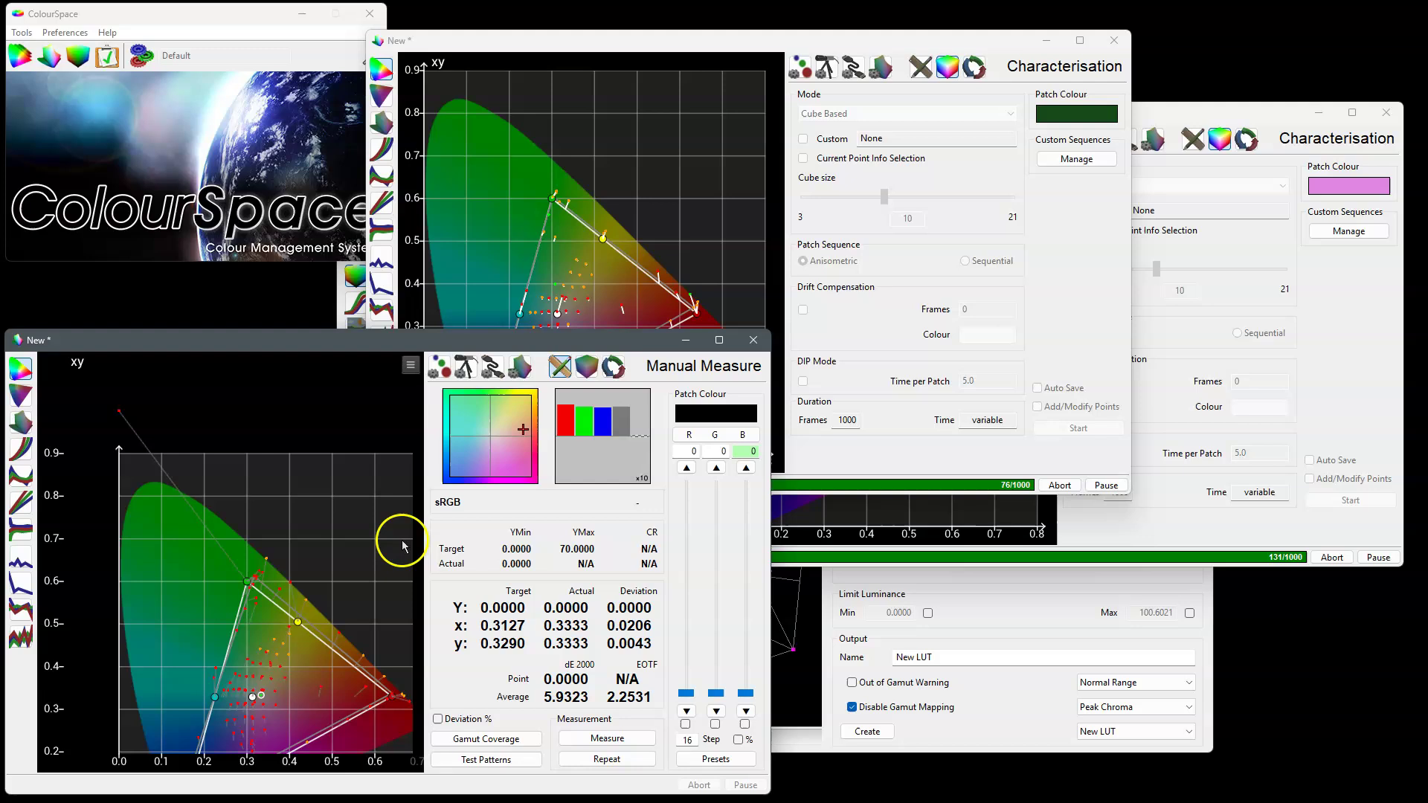
{"action": "left_click", "coordinate": [120, 412]}
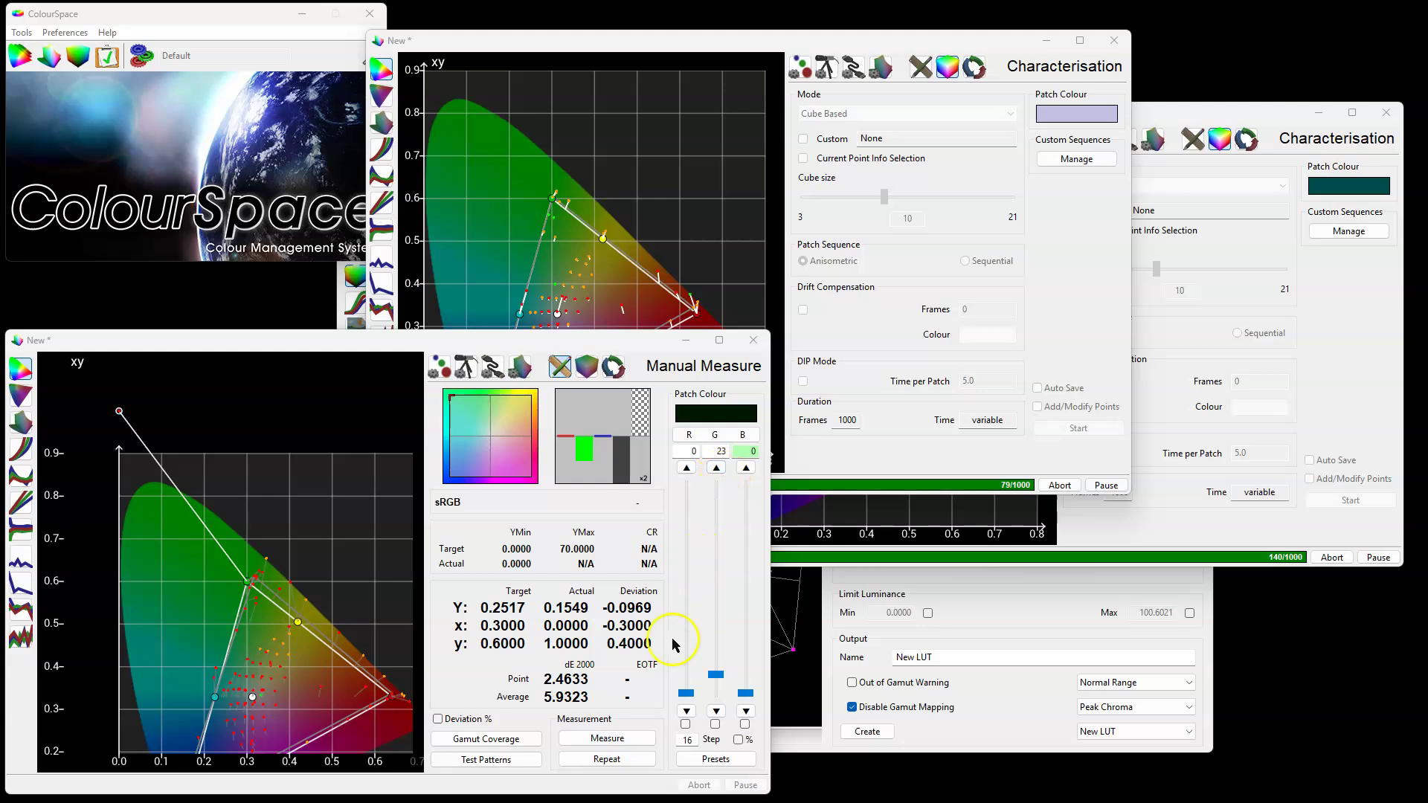
{"action": "left_click", "coordinate": [622, 738]}
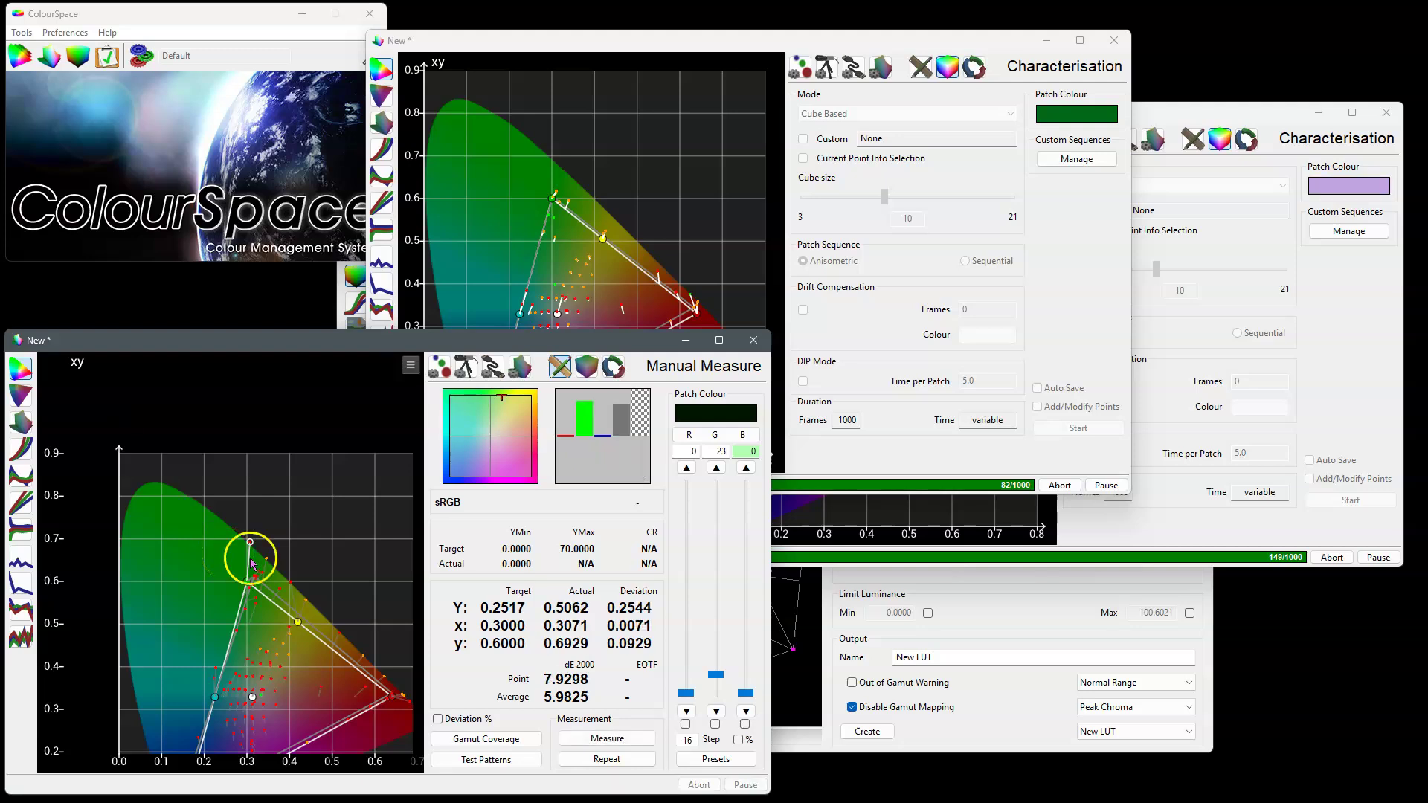
Select the outlying dark magenta point (RGB 23, 0, 23) on the xy chart and remeasure it.
{"action": "left_click_drag", "start_coordinate": [319, 593], "coordinate": [275, 478]}
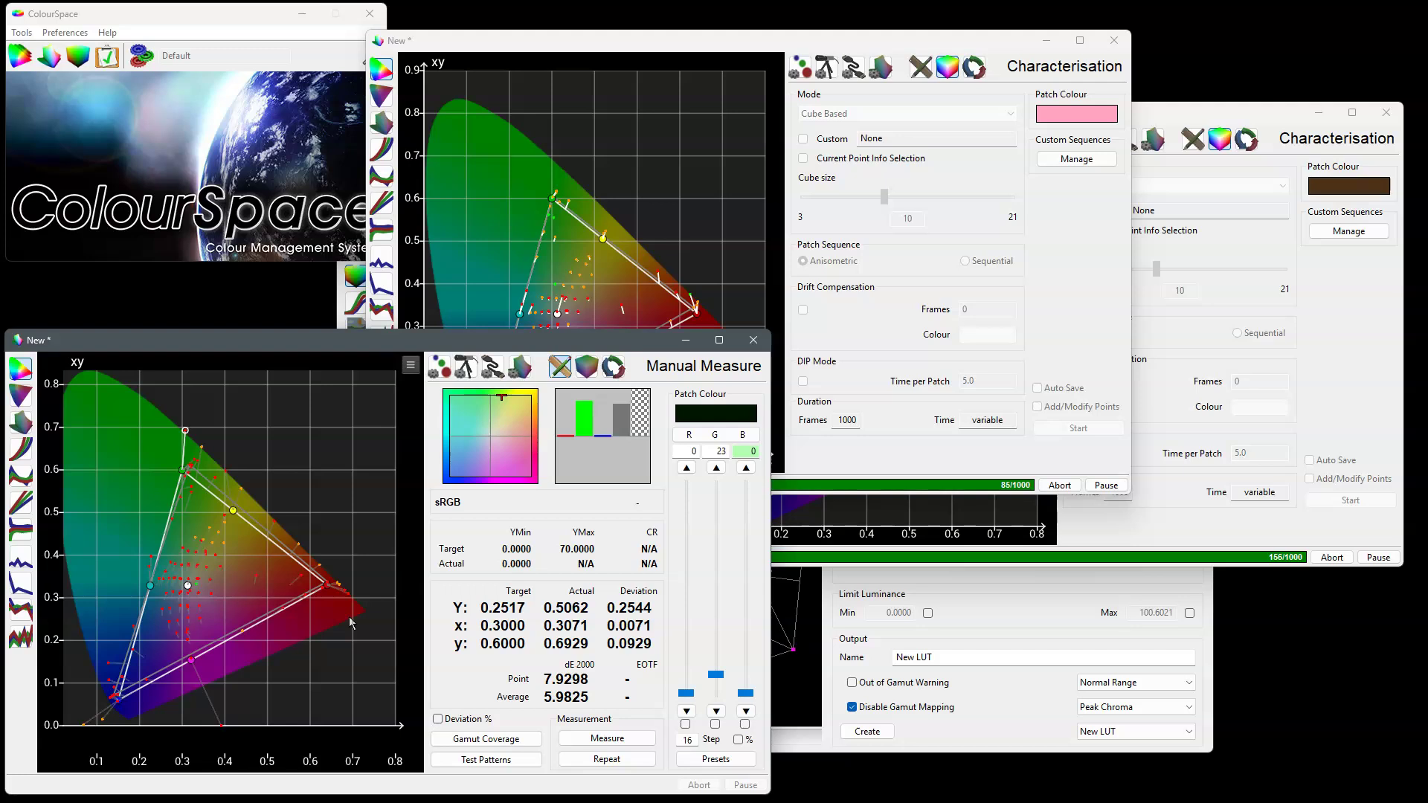
{"action": "left_click_drag", "start_coordinate": [247, 614], "coordinate": [272, 646]}
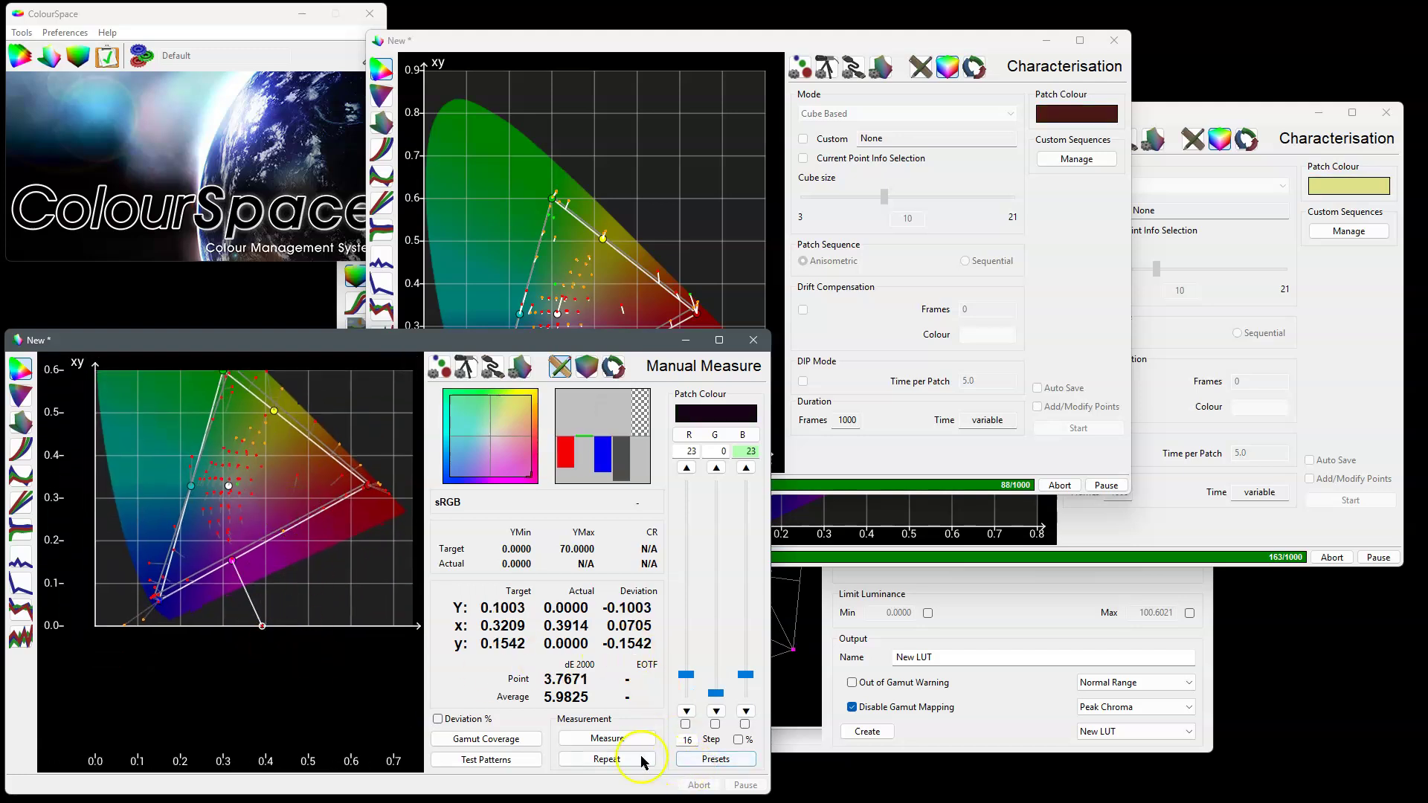
{"action": "left_click", "coordinate": [607, 737]}
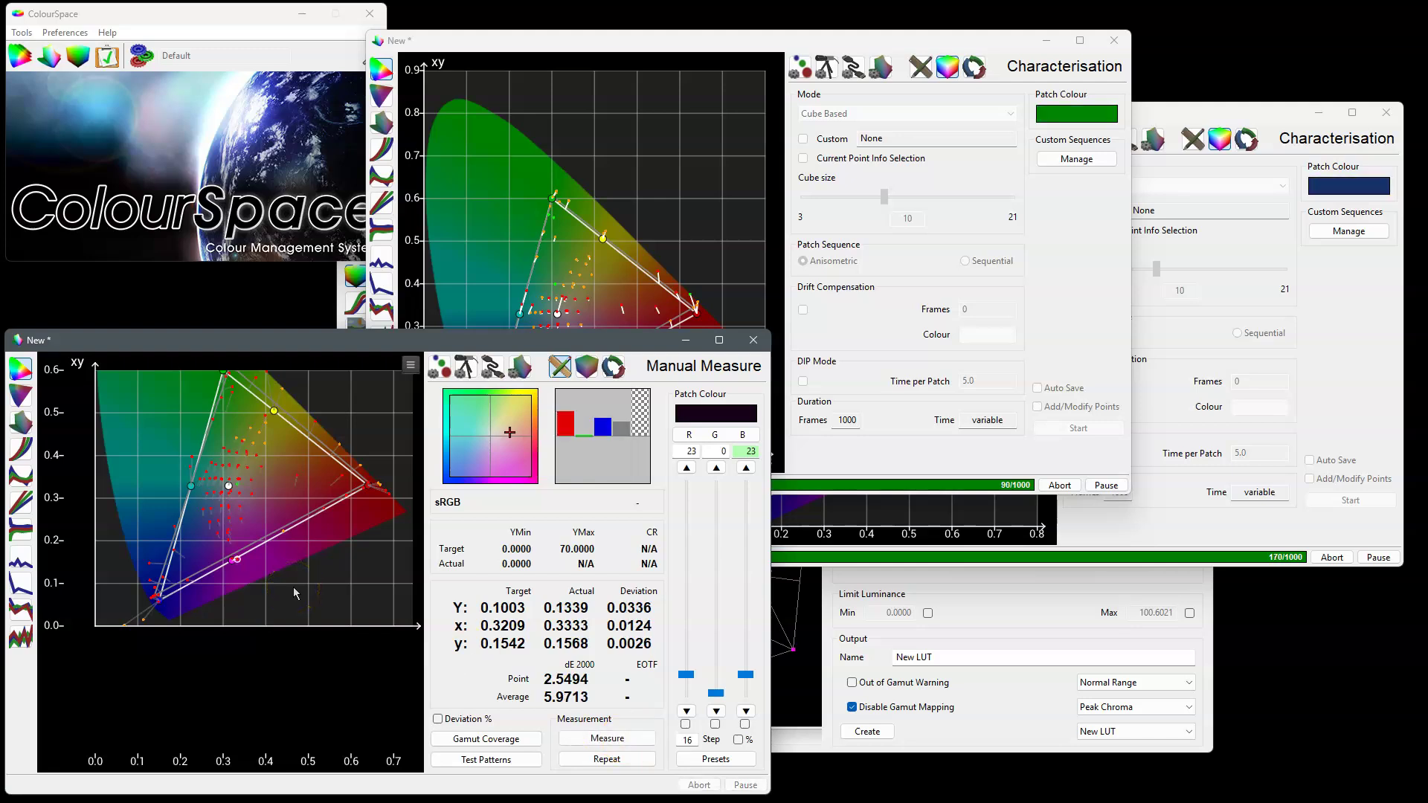
Select the outlying dark blue point (RGB 0, 0, 23) on the xy chart and remeasure it twice.
{"action": "left_click_drag", "start_coordinate": [293, 587], "coordinate": [320, 613]}
{"action": "left_click", "coordinate": [151, 652]}
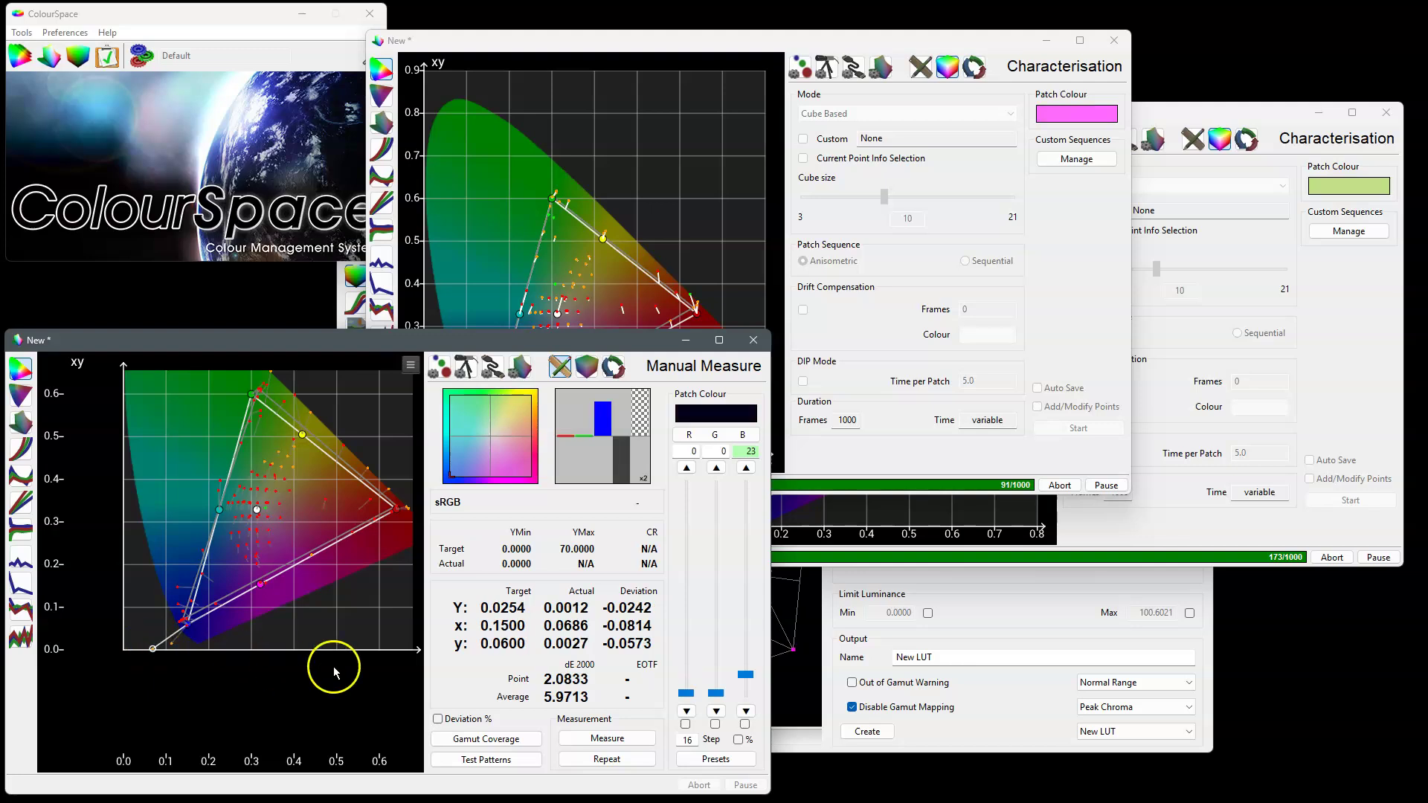
{"action": "left_click", "coordinate": [622, 739]}
{"action": "left_click", "coordinate": [292, 629]}
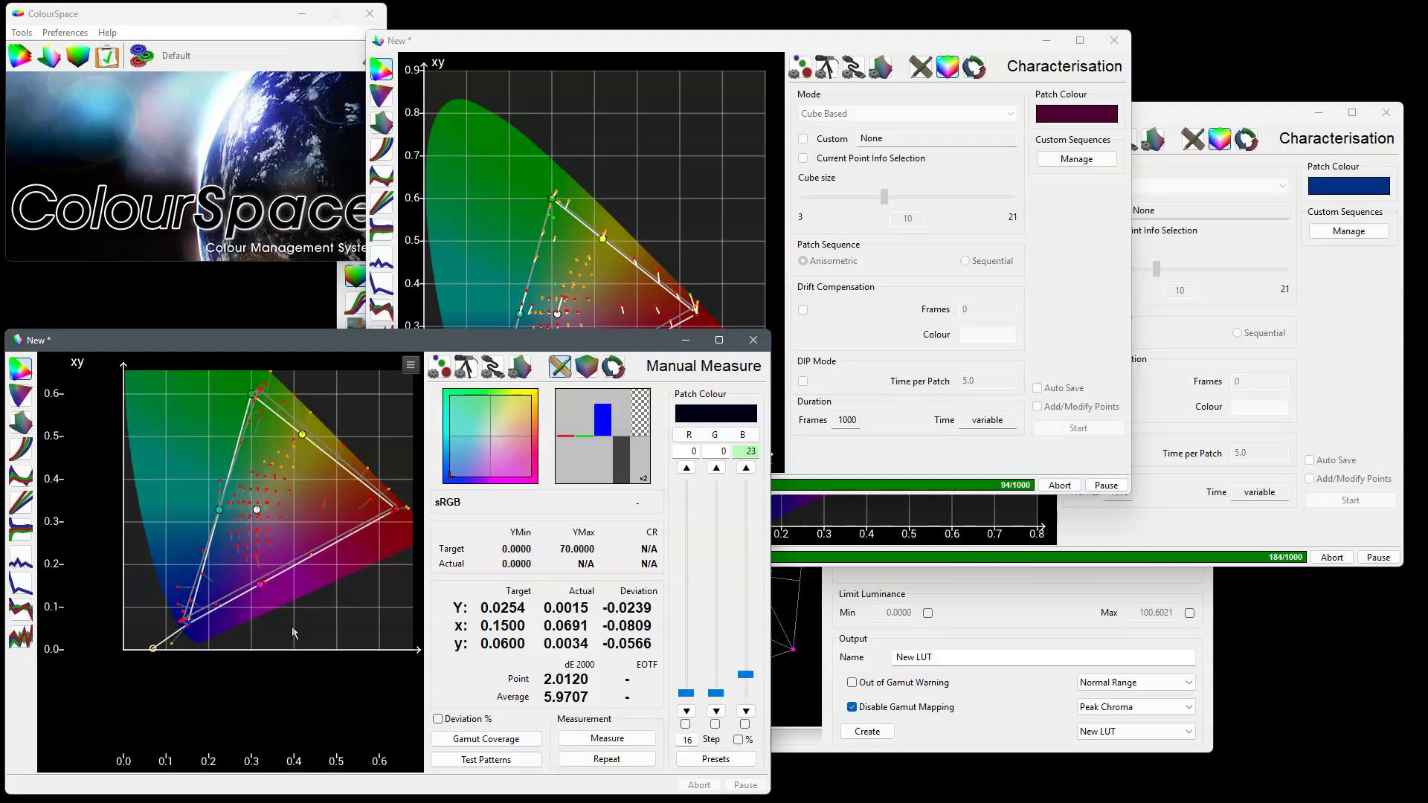
{"action": "left_click", "coordinate": [661, 756]}
{"action": "left_click", "coordinate": [596, 740]}
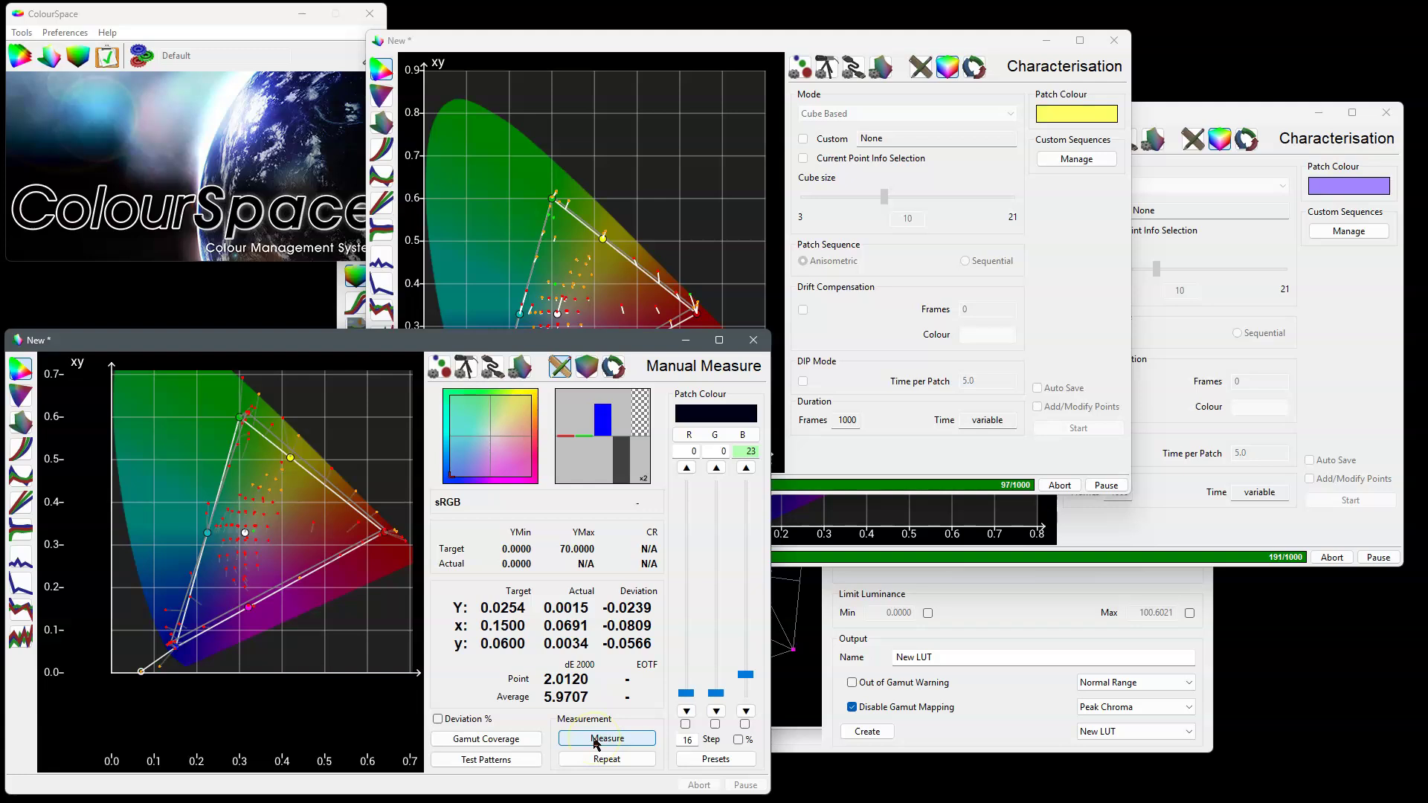
{"action": "left_click", "coordinate": [233, 694]}
{"action": "left_click", "coordinate": [139, 680]}
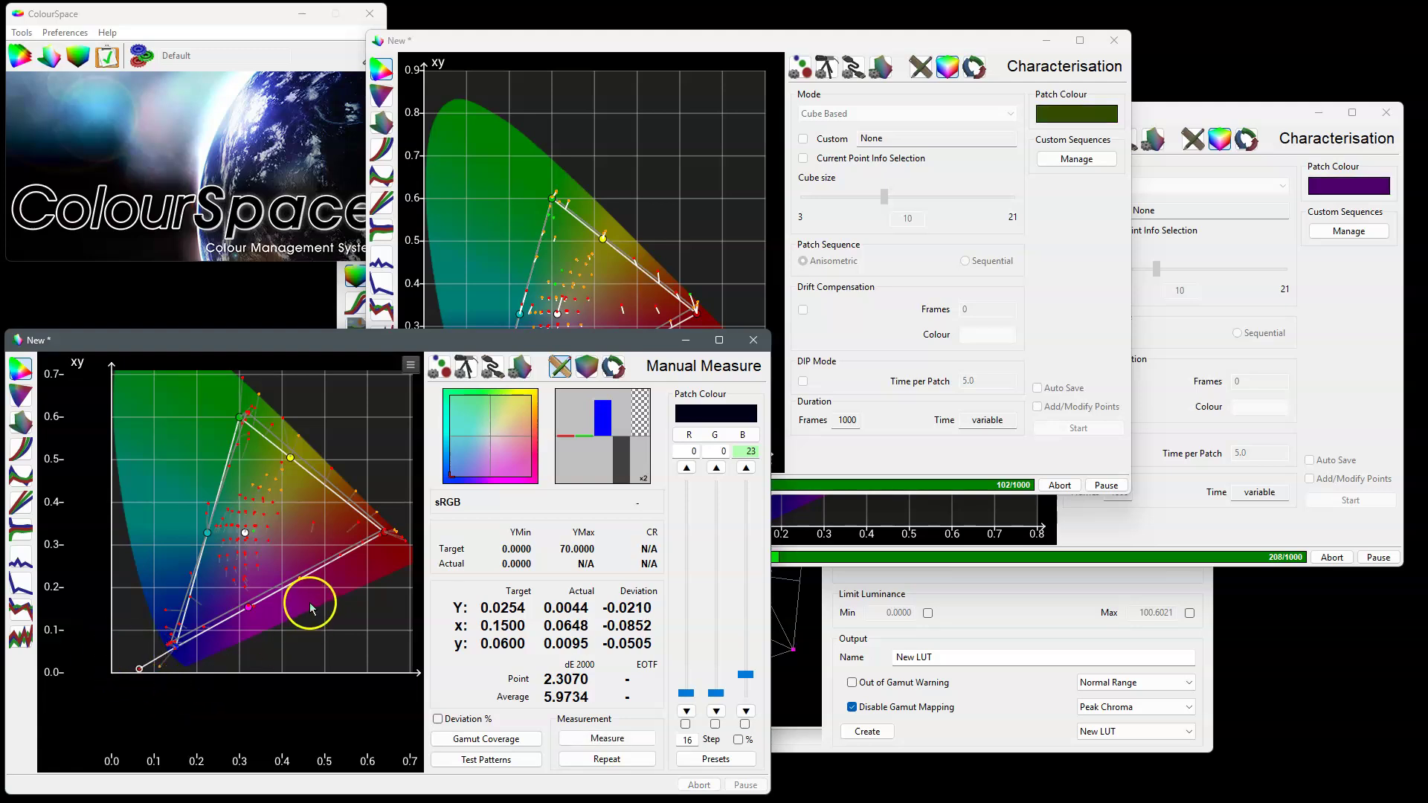
Show the RGB Balance graph and start measuring the GreyOnly-33-PV preset patches with auto advance enabled.
{"action": "left_click", "coordinate": [20, 529]}
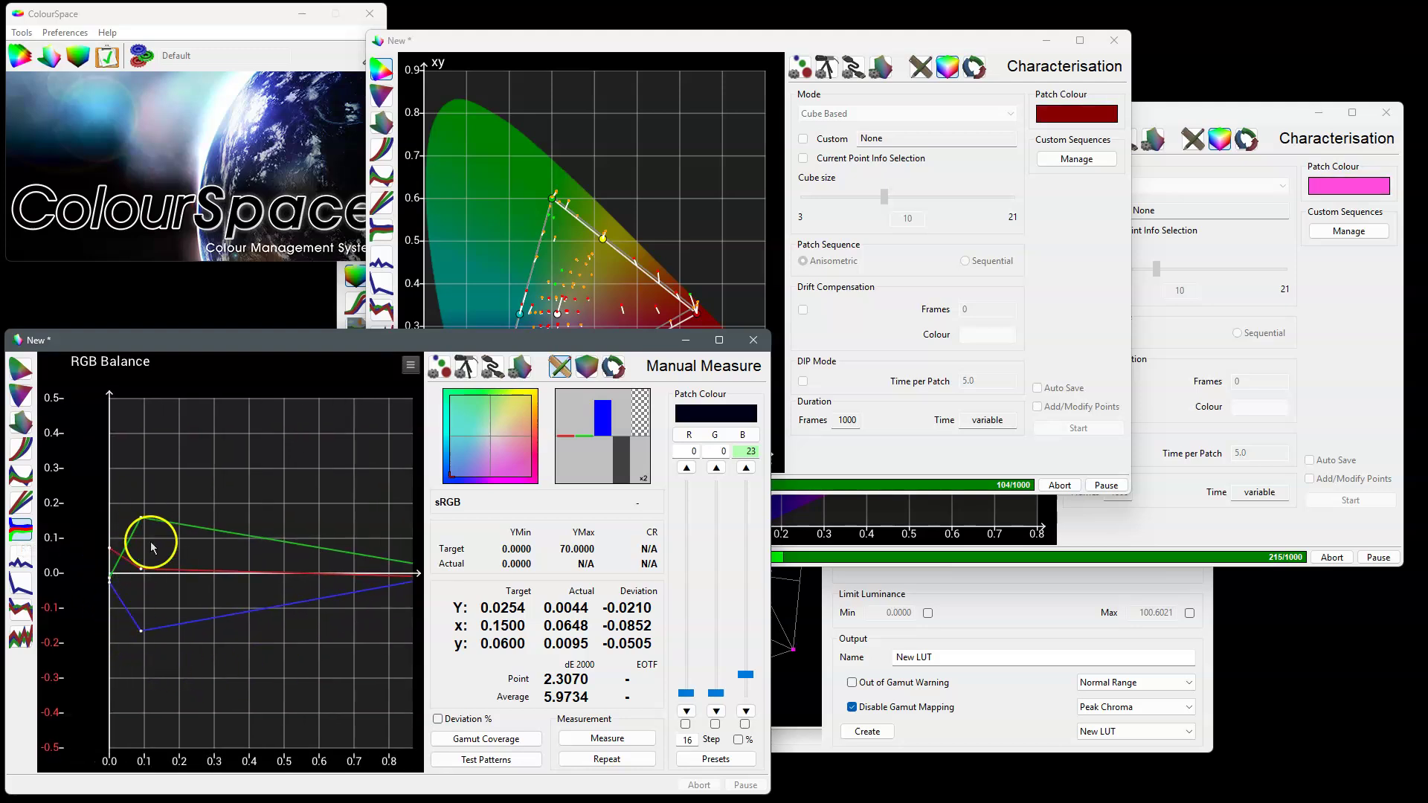
{"action": "left_click", "coordinate": [716, 759]}
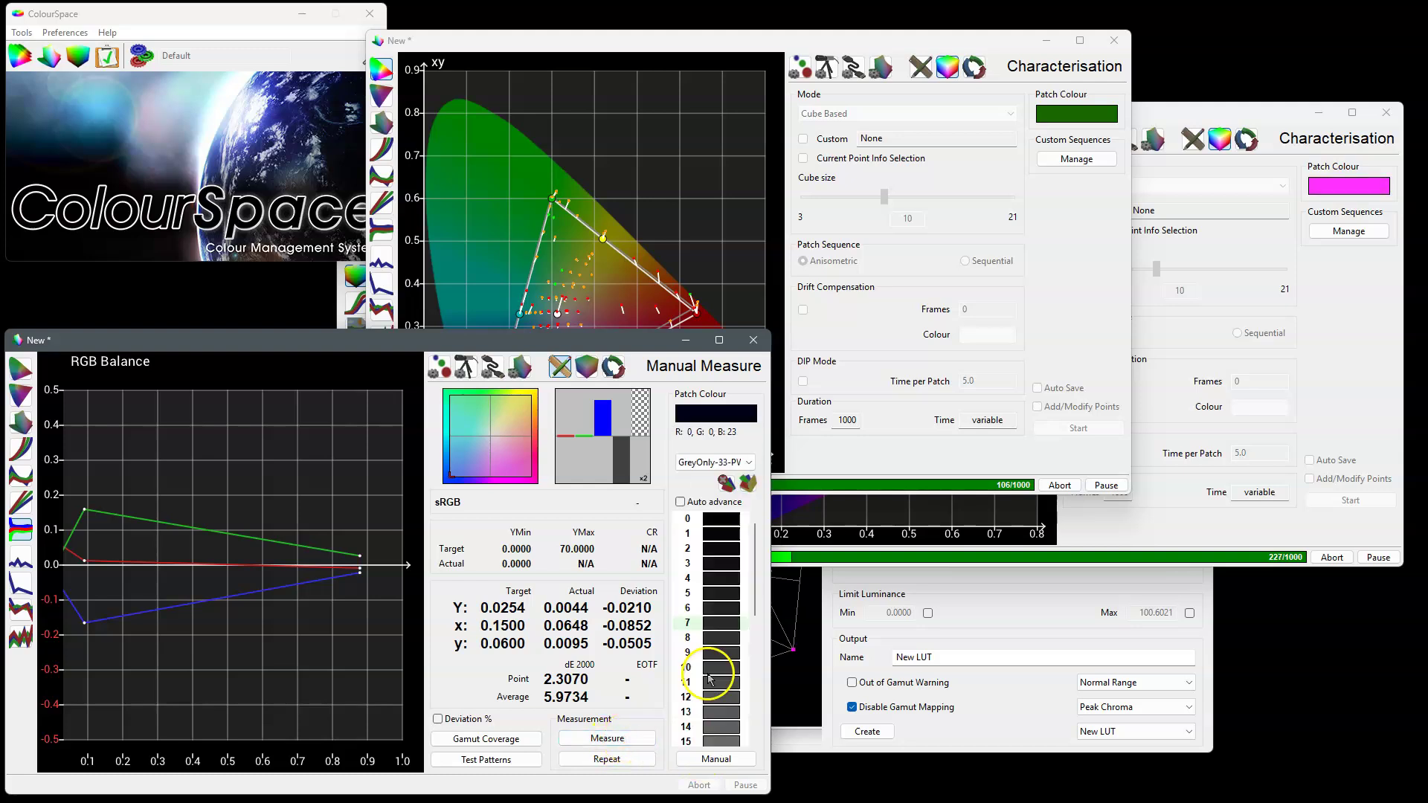
{"action": "mouse_move", "coordinate": [755, 543]}
{"action": "left_mouse_down"}
{"action": "mouse_move", "coordinate": [760, 606]}
{"action": "mouse_move", "coordinate": [758, 568]}
{"action": "left_mouse_up"}
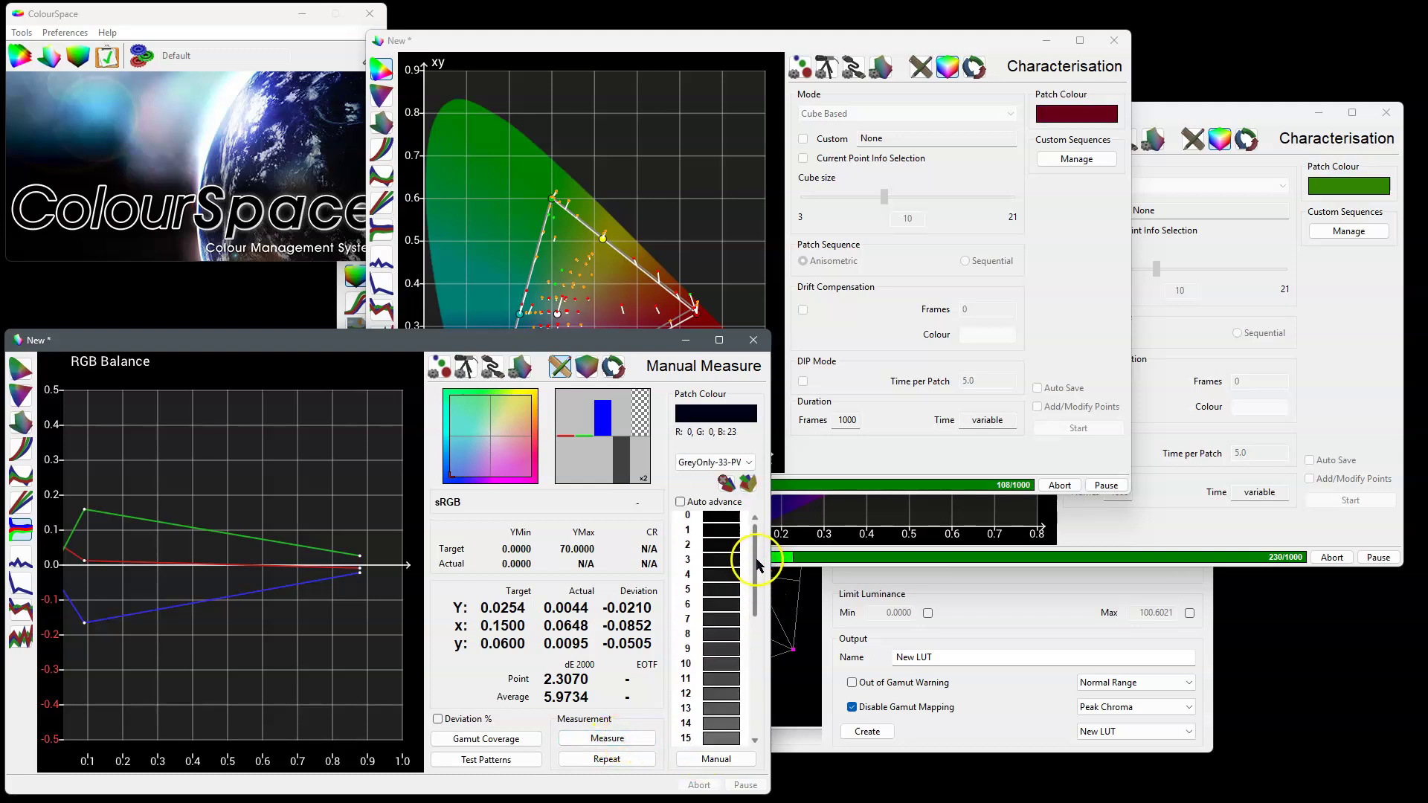
{"action": "left_click", "coordinate": [680, 503]}
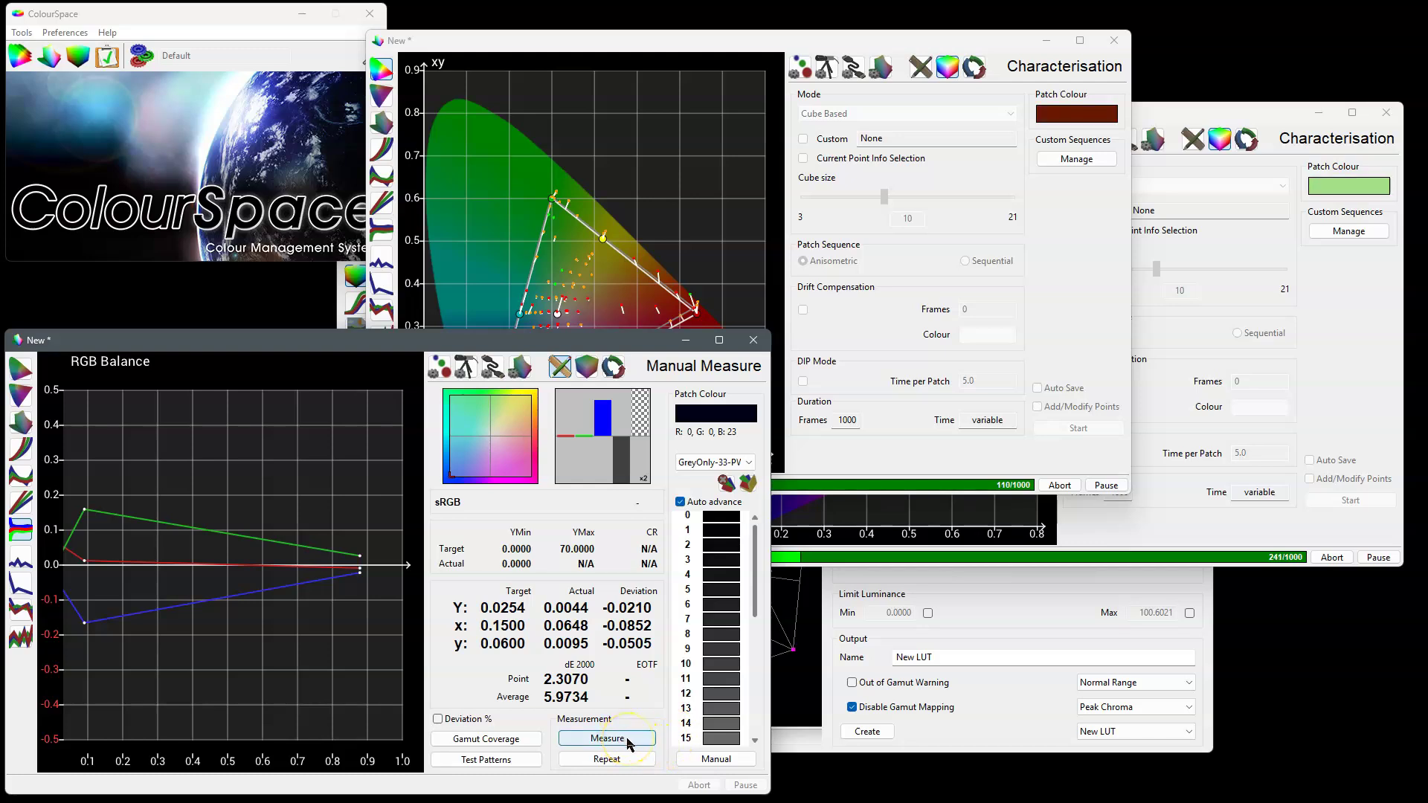
{"action": "left_click", "coordinate": [608, 739]}
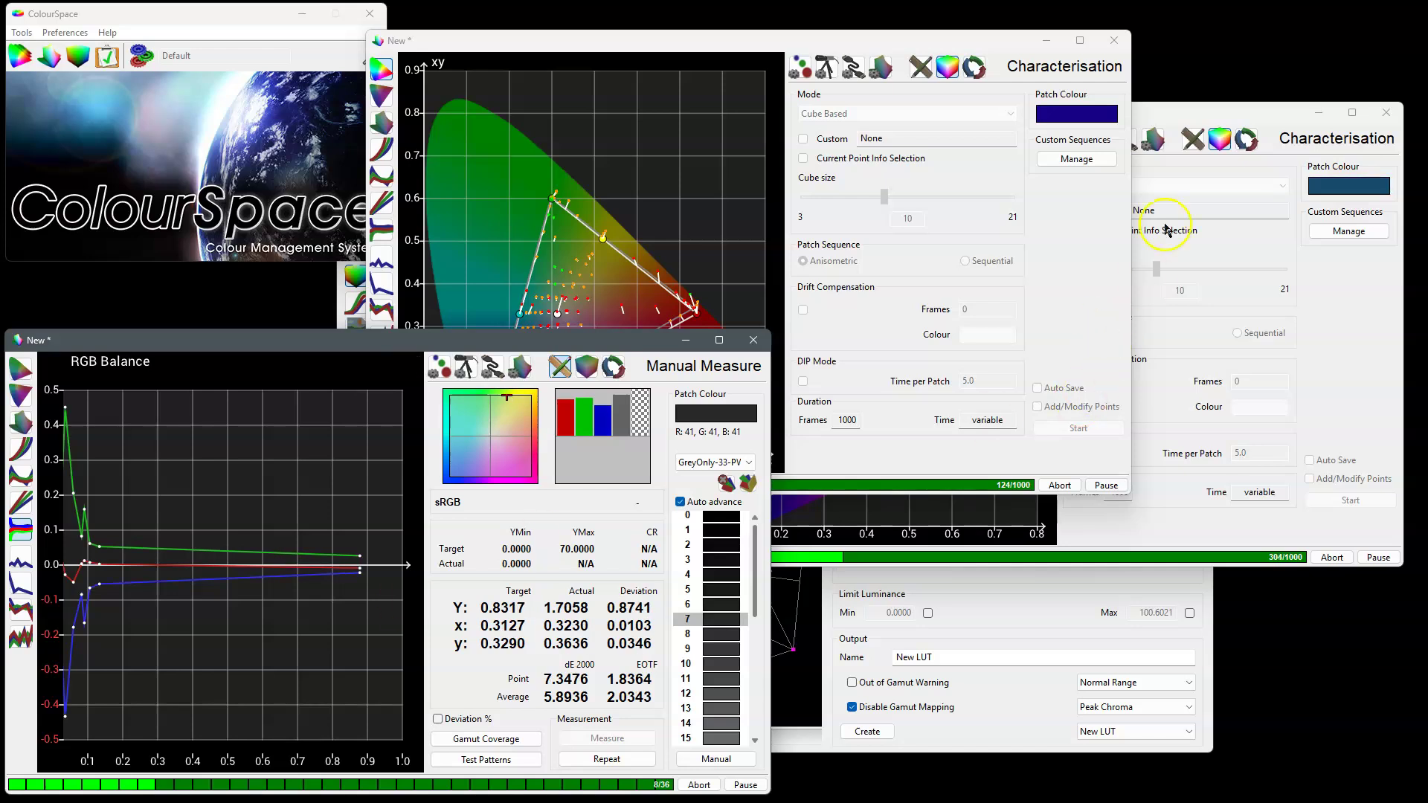
Bring the two running characterisation windows forward and spread them apart to compare their xy charts.
{"action": "left_click", "coordinate": [1167, 228]}
{"action": "left_click_drag", "start_coordinate": [1116, 112], "coordinate": [1113, 49]}
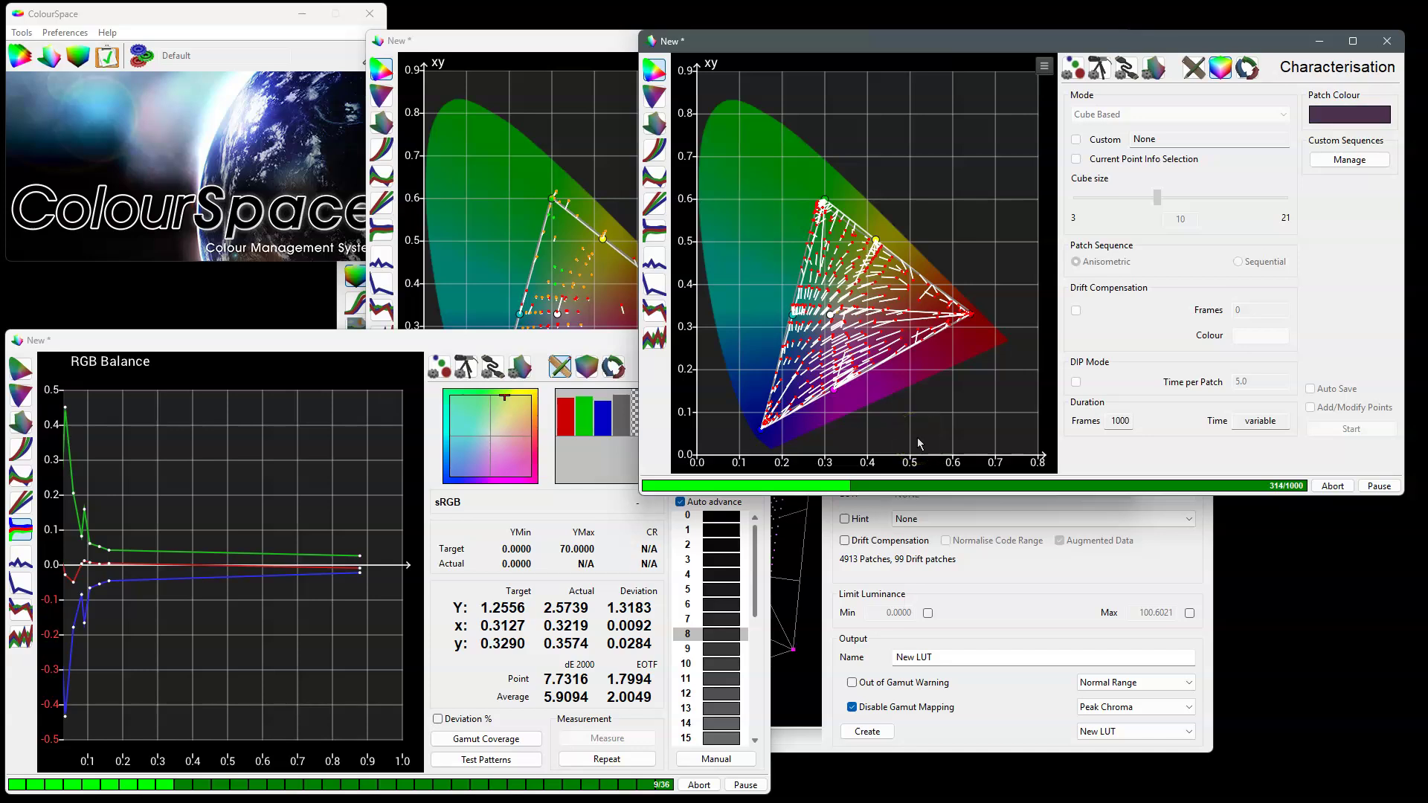
{"action": "left_click_drag", "start_coordinate": [1048, 41], "coordinate": [1069, 18]}
{"action": "left_click", "coordinate": [520, 38]}
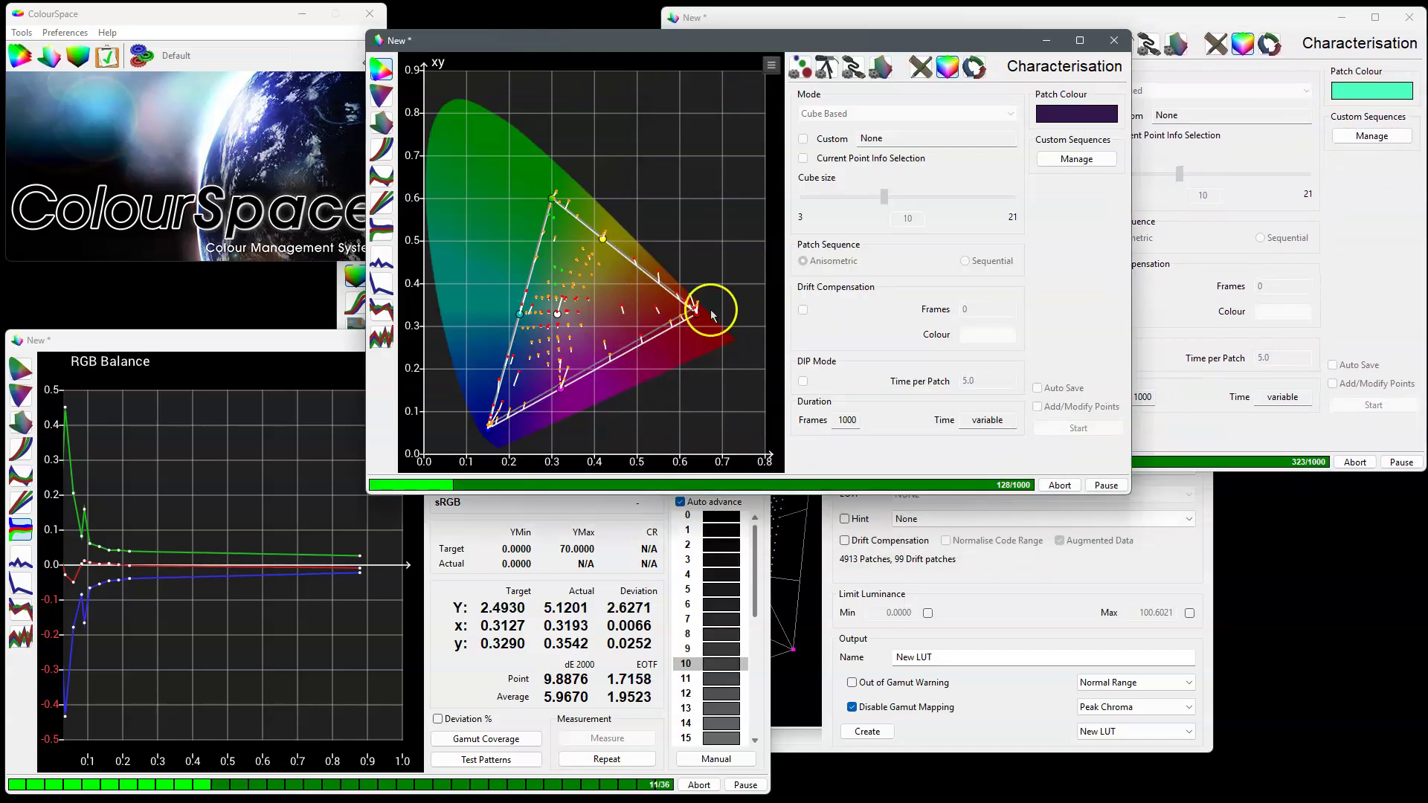
{"action": "left_click_drag", "start_coordinate": [520, 38], "coordinate": [685, 128]}
Bring LUT Tools to the front, inspect New LUT's 3D cube and display its RGB curve graph.
{"action": "left_click", "coordinate": [430, 264]}
{"action": "left_click_drag", "start_coordinate": [685, 478], "coordinate": [654, 484]}
{"action": "left_click", "coordinate": [354, 341]}
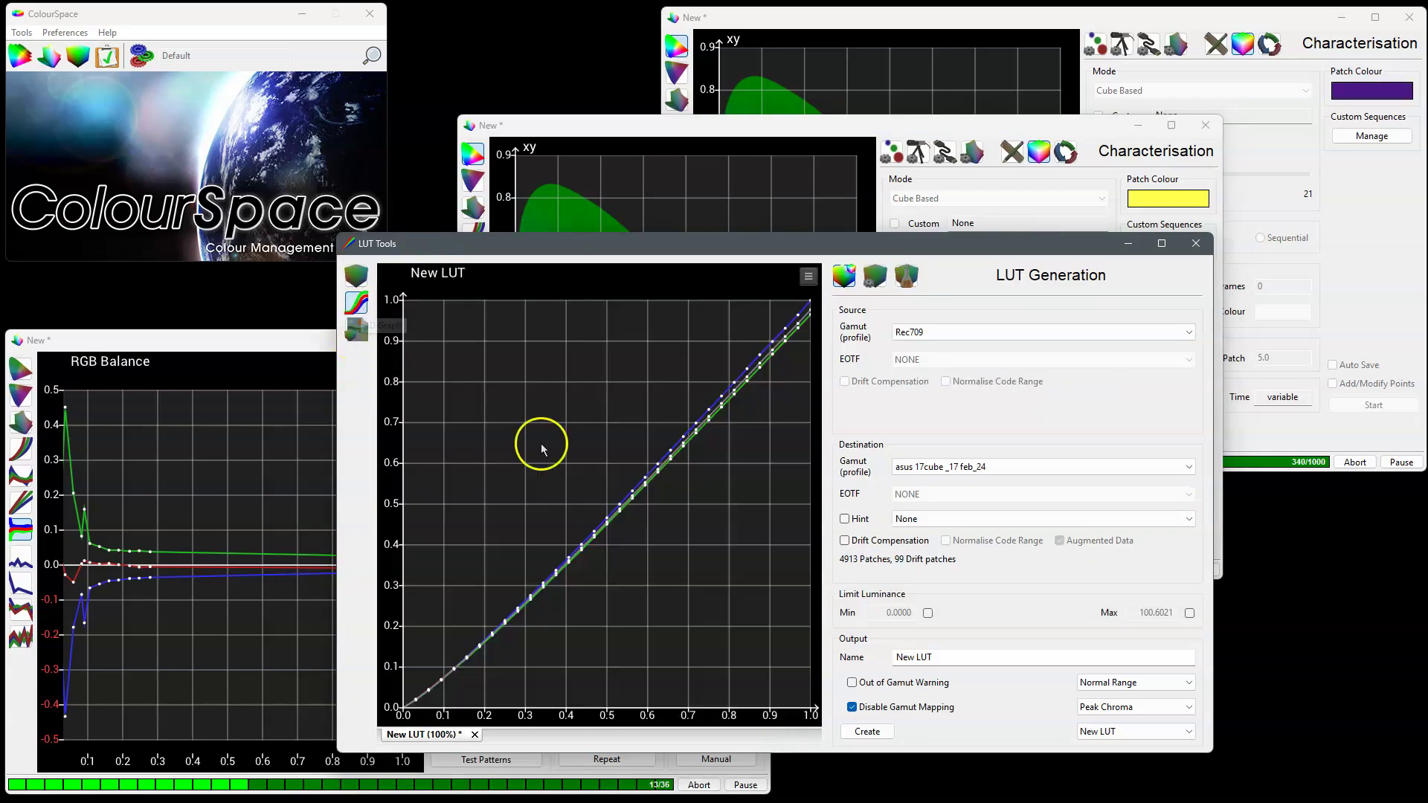
Inspect New LUT's 3D cube from another angle and return to the Manual Measure window to view the last patches in its list.
{"action": "left_click", "coordinate": [356, 272]}
{"action": "left_click_drag", "start_coordinate": [597, 444], "coordinate": [714, 412]}
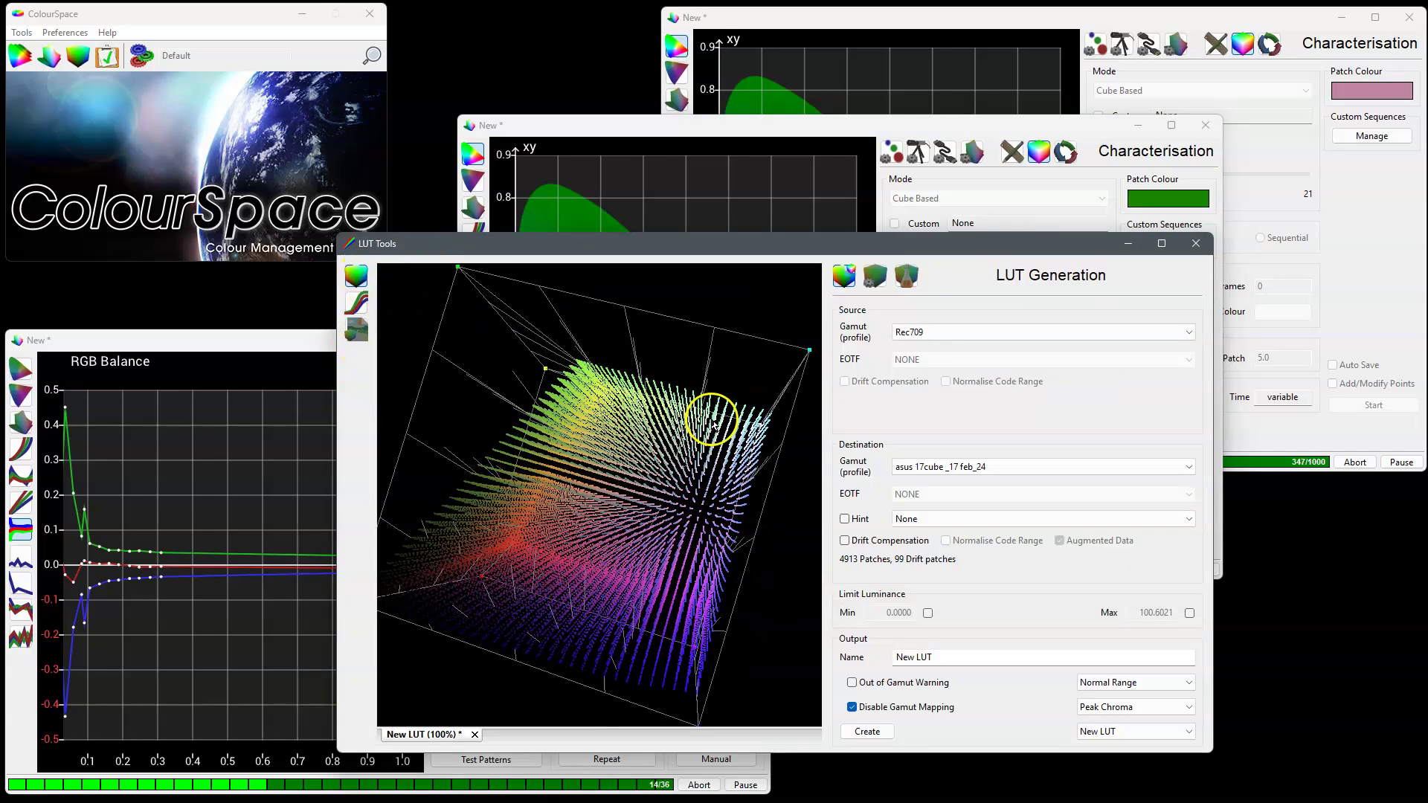
{"action": "left_click", "coordinate": [185, 360]}
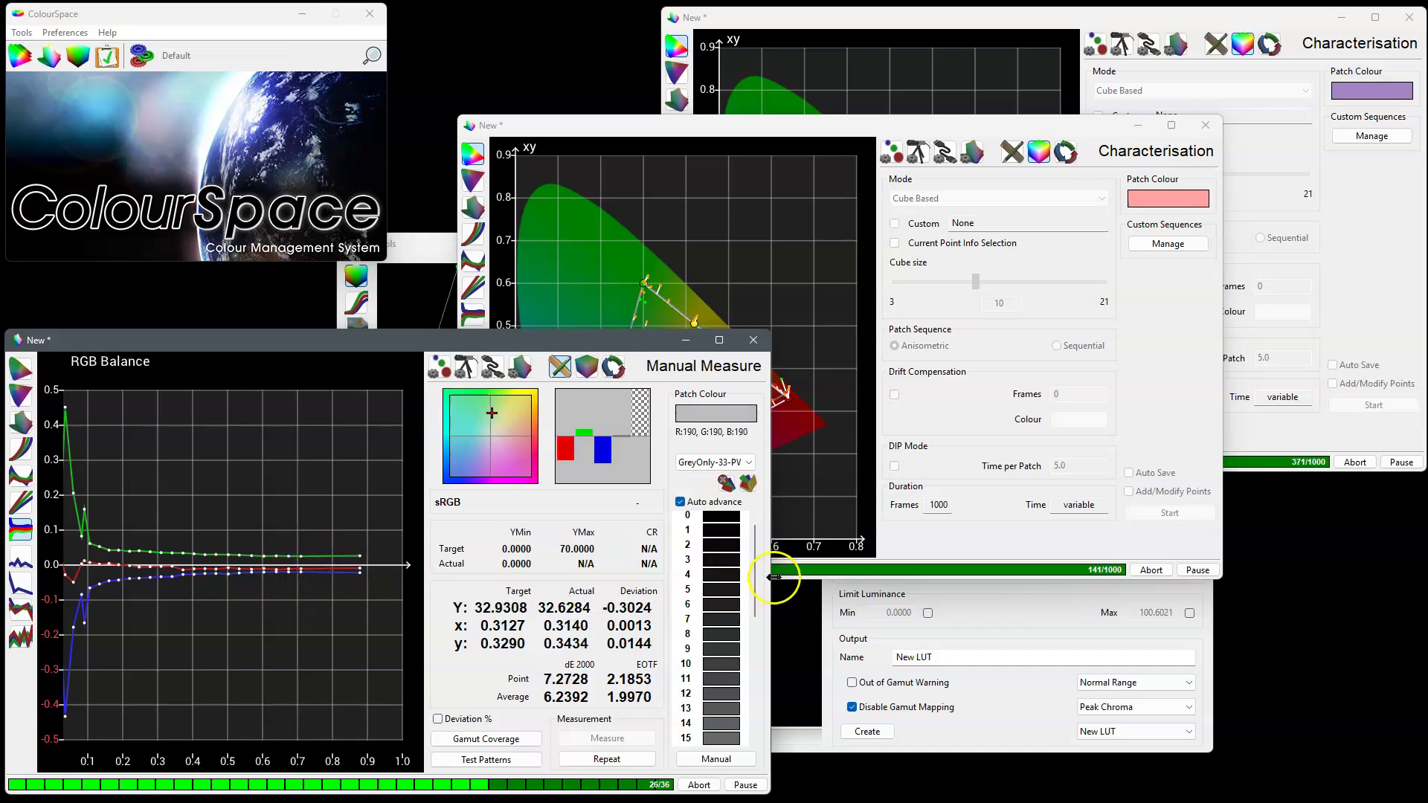
{"action": "left_click_drag", "start_coordinate": [759, 597], "coordinate": [759, 703]}
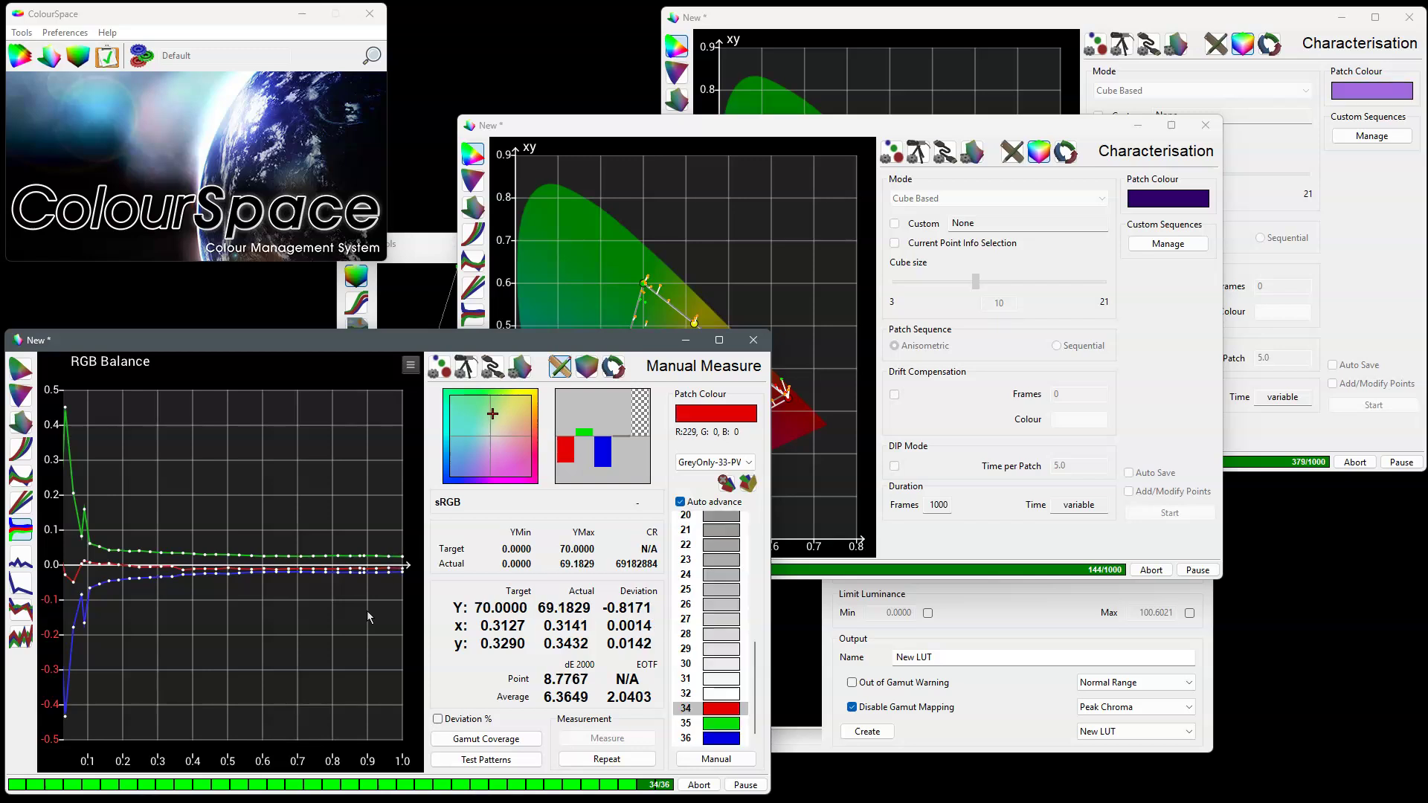
Select the outlying dark grey point (RGB 23, 23, 23) on the RGB Balance graph and remeasure it as a single manual patch.
{"action": "left_click", "coordinate": [85, 510]}
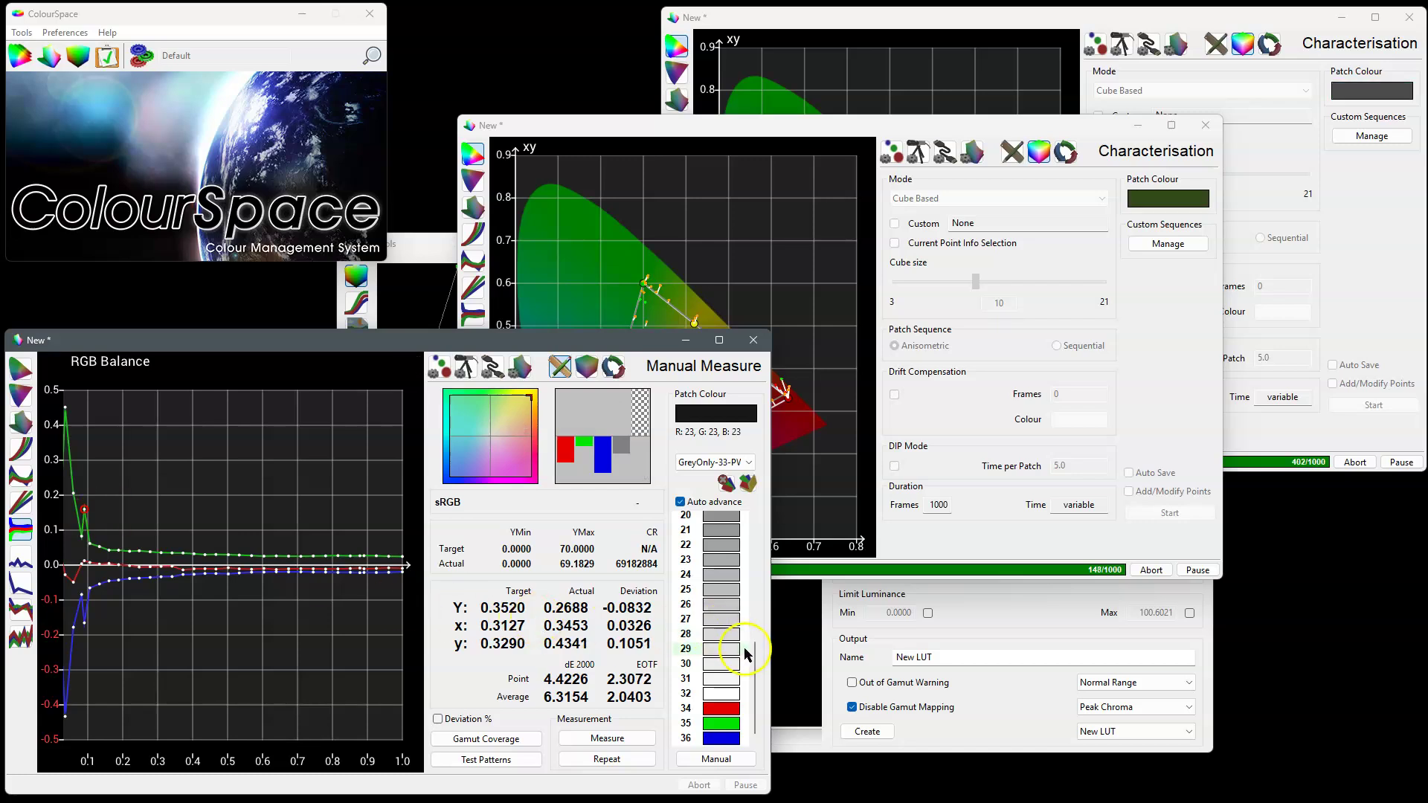
{"action": "scroll", "coordinate": [744, 647], "scroll_direction": "up", "scroll_amount": 7}
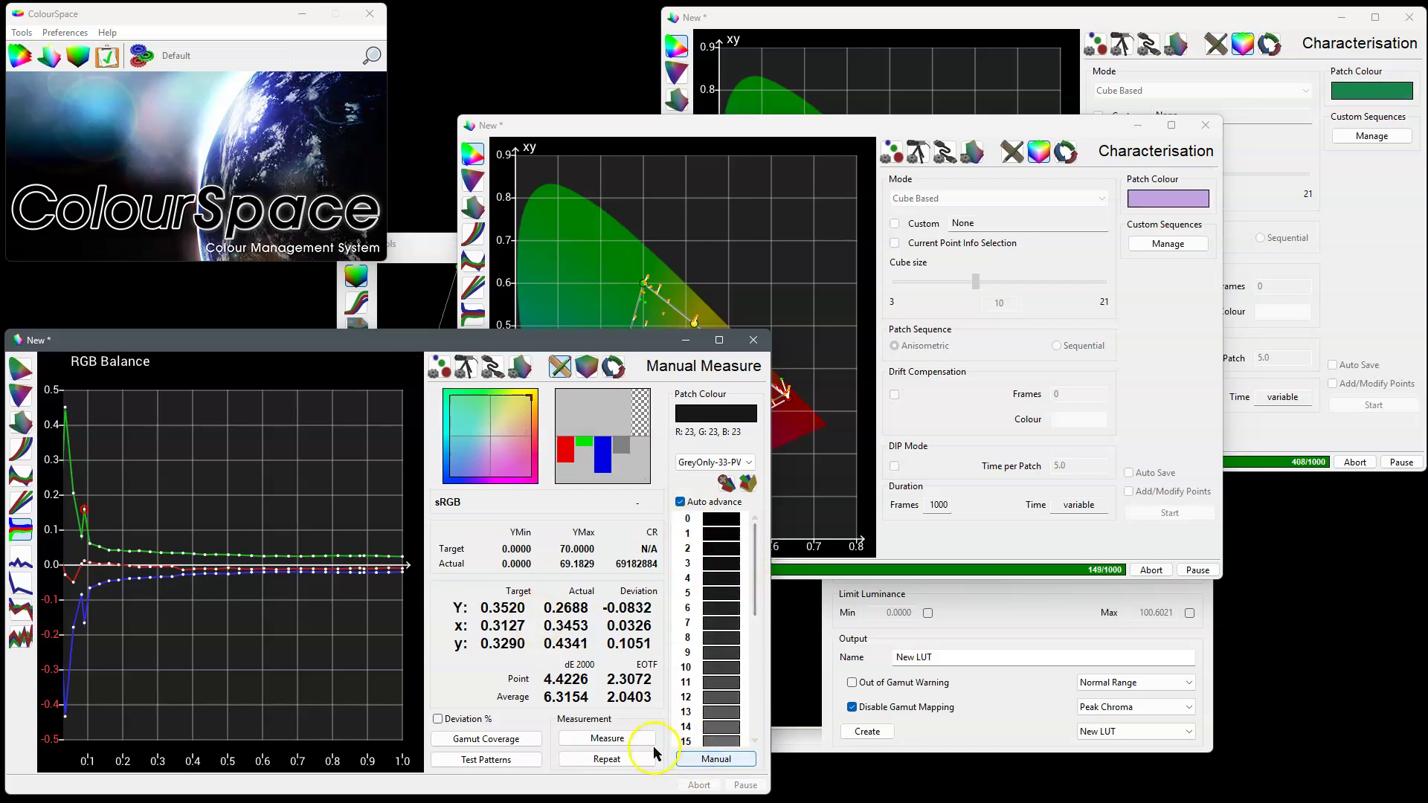
{"action": "left_click_drag", "start_coordinate": [755, 575], "coordinate": [757, 633]}
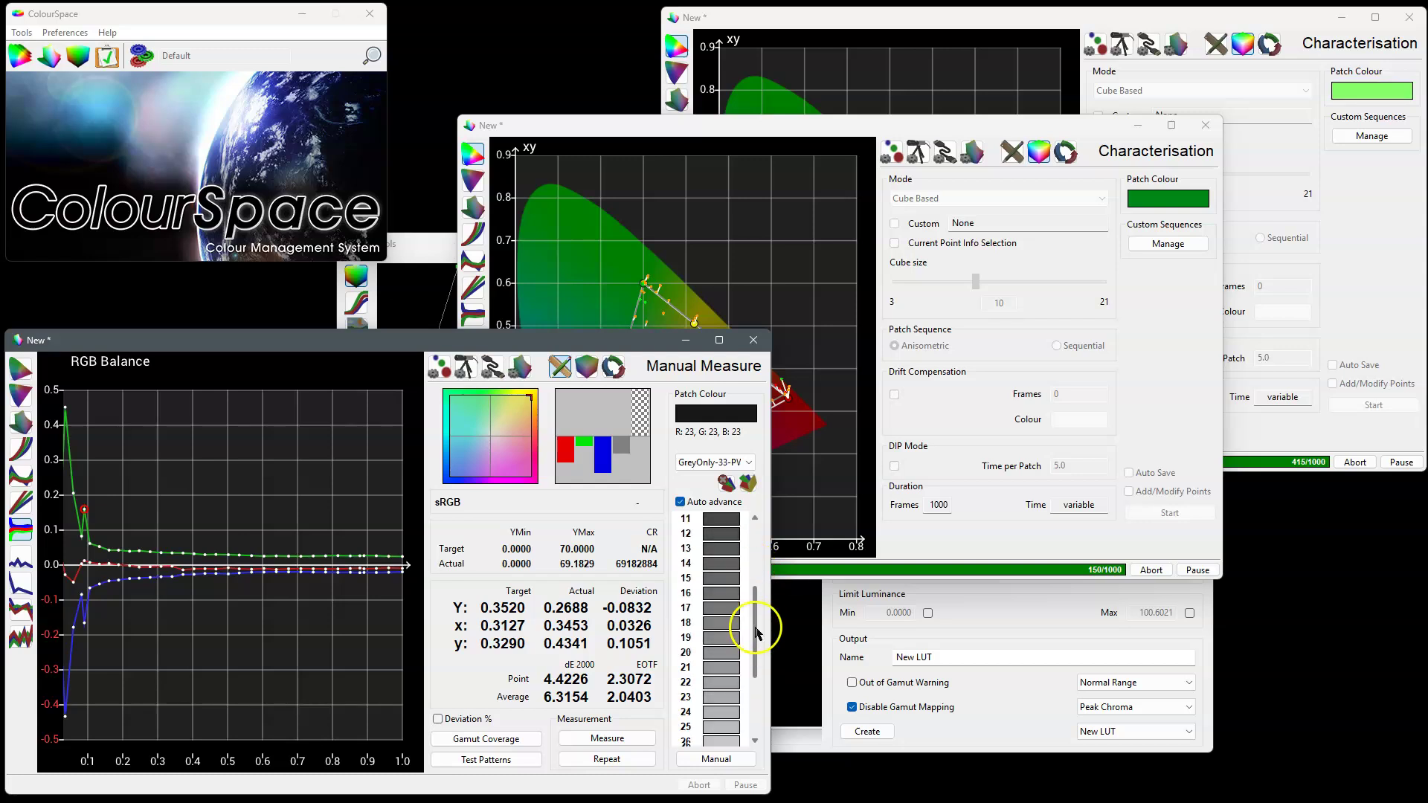
{"action": "scroll", "coordinate": [751, 625], "scroll_direction": "up", "scroll_amount": 5}
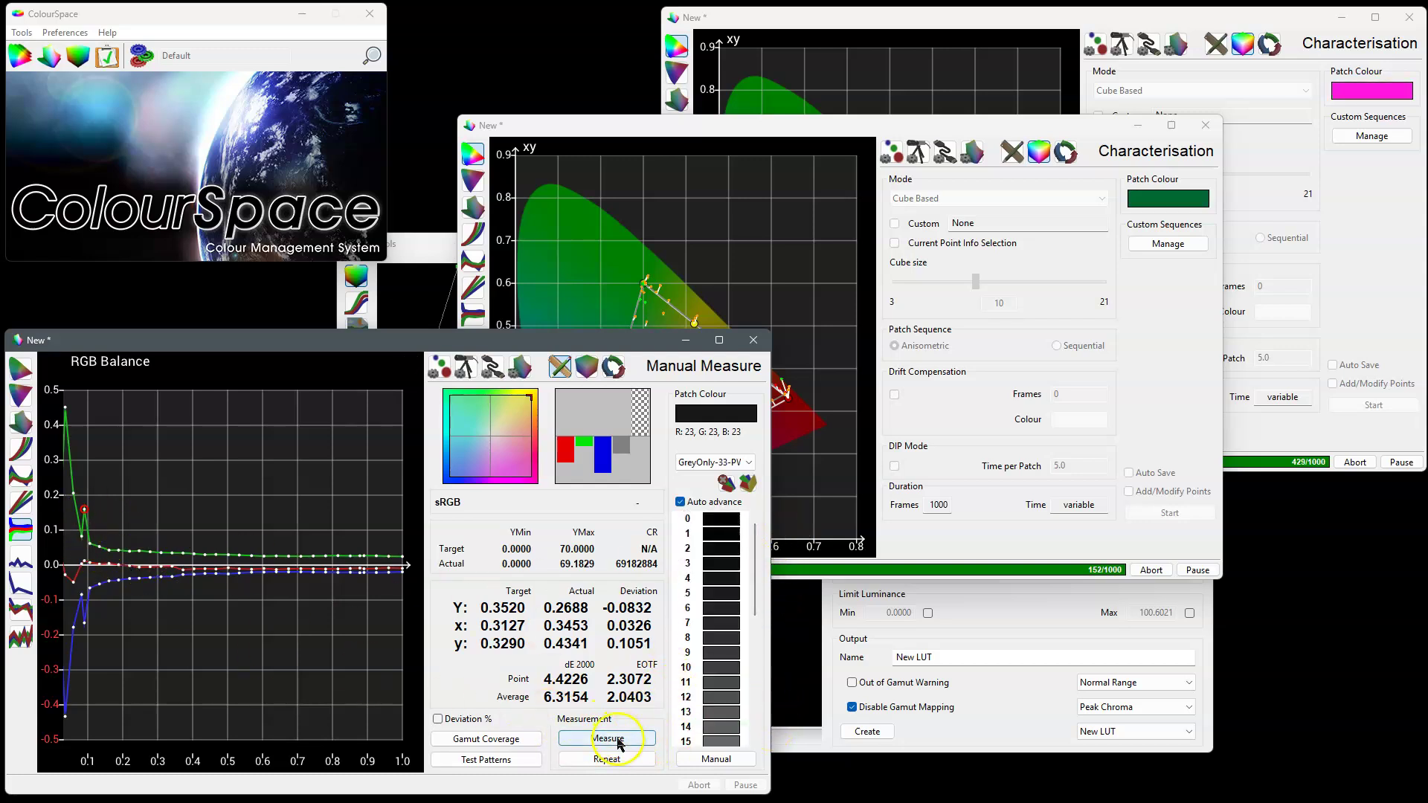
{"action": "left_click", "coordinate": [717, 758]}
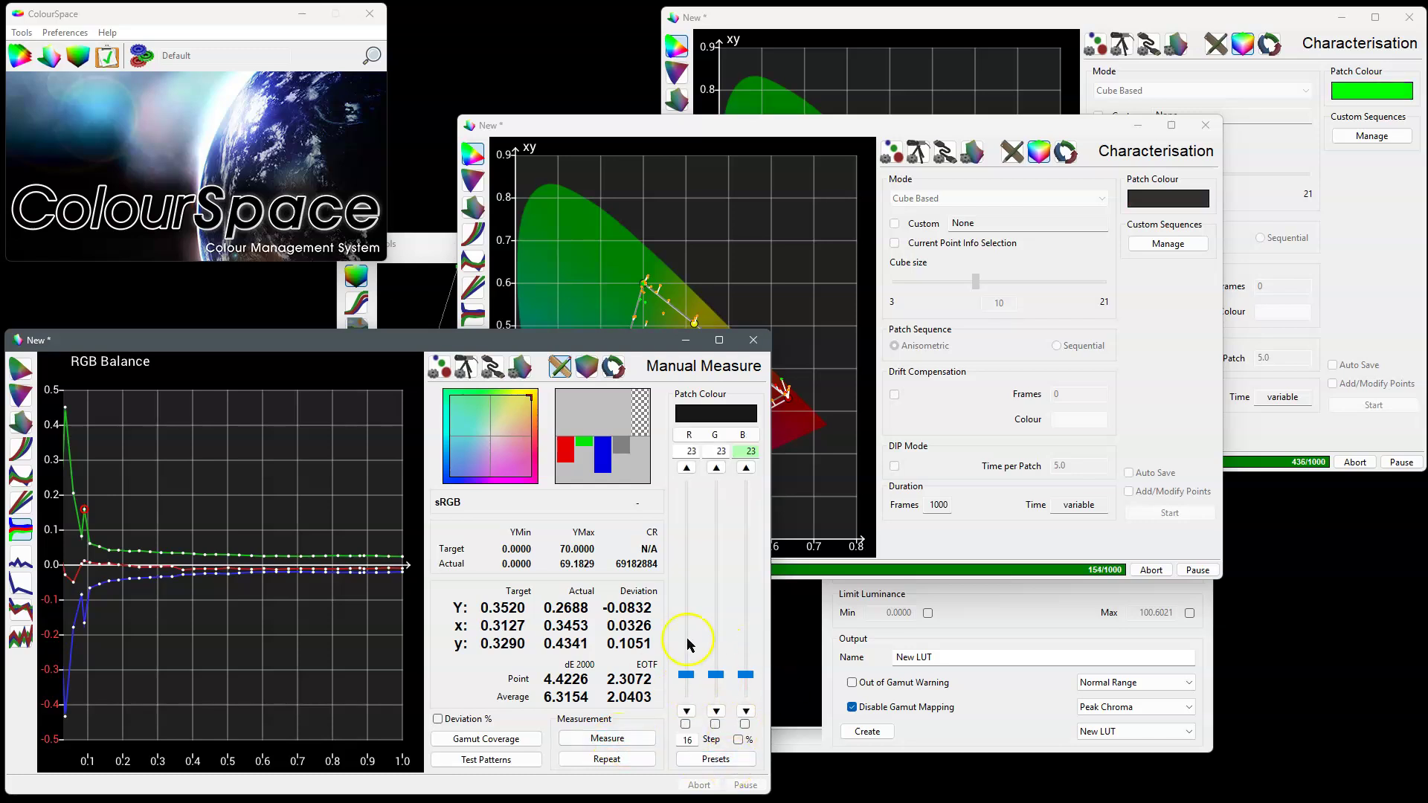
{"action": "left_click", "coordinate": [608, 738]}
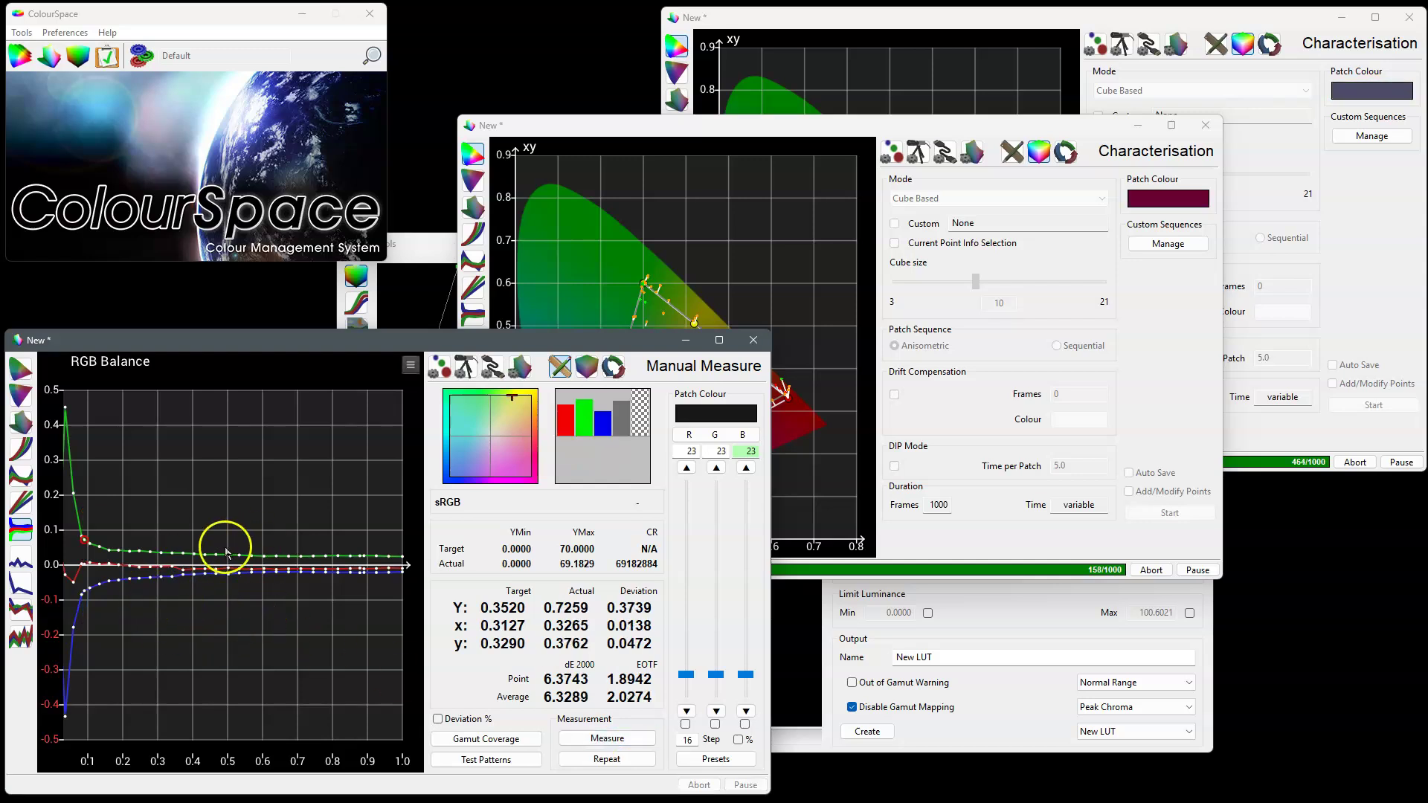
Select the darkest grey point (RGB 9, 9, 9) on the RGB Balance graph and start remeasuring it.
{"action": "left_click", "coordinate": [66, 410]}
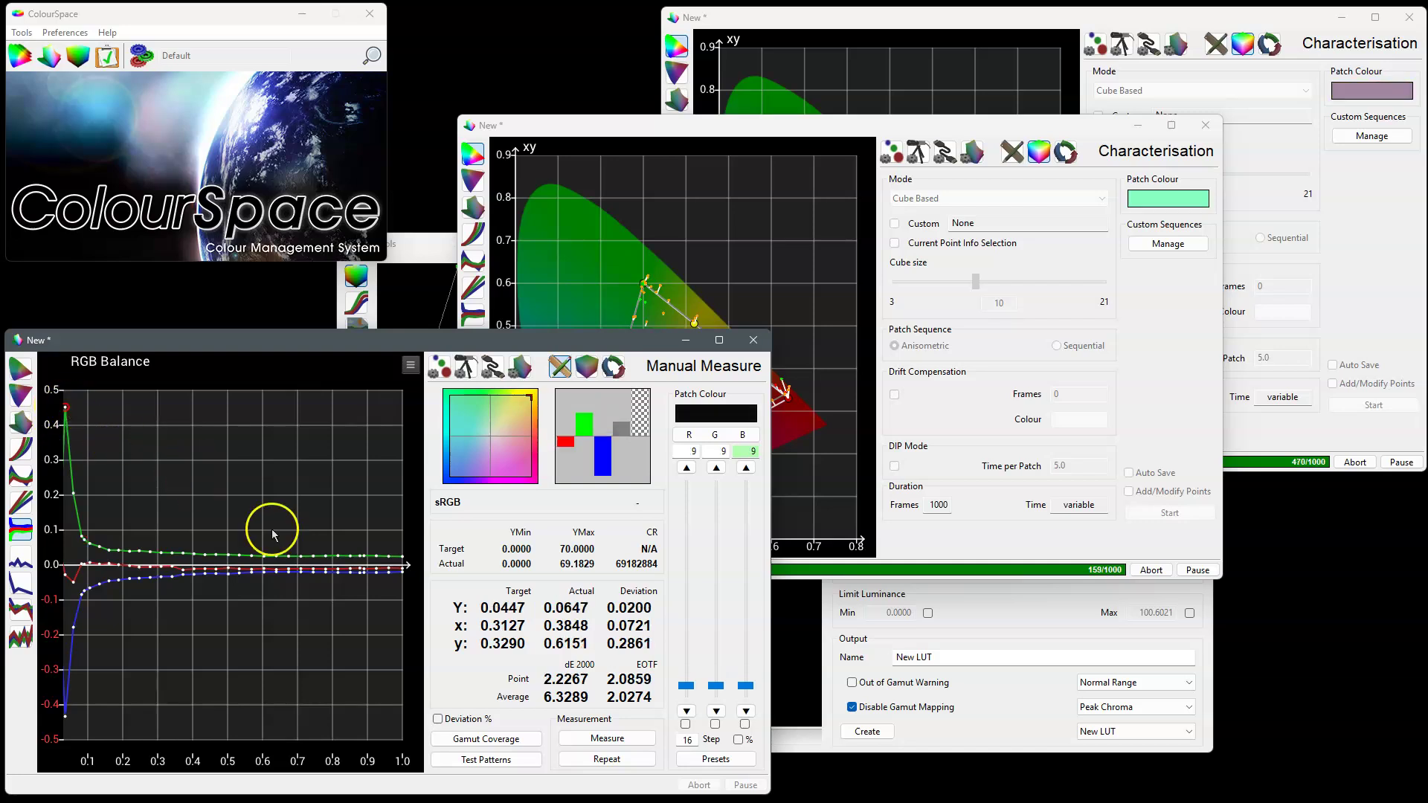
{"action": "left_click", "coordinate": [586, 735]}
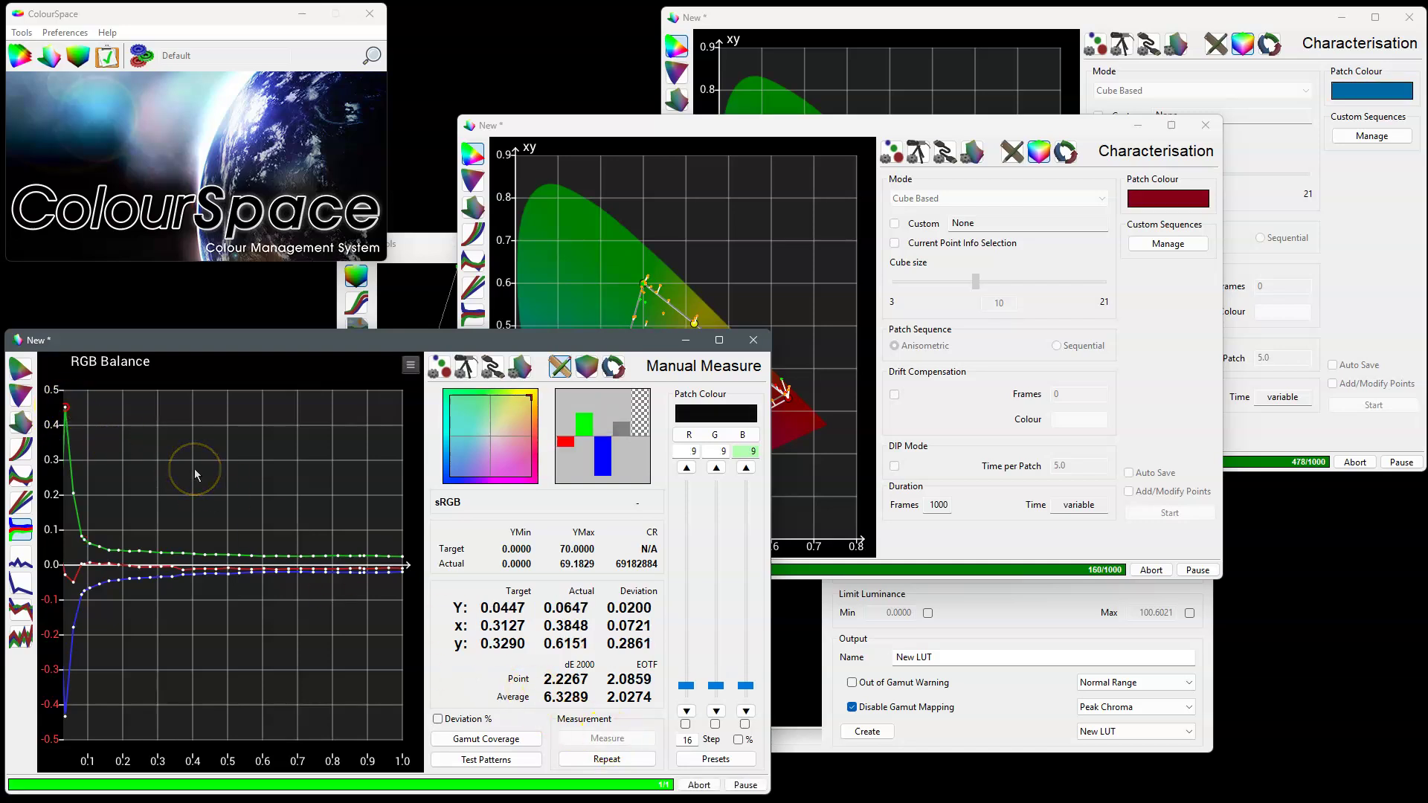